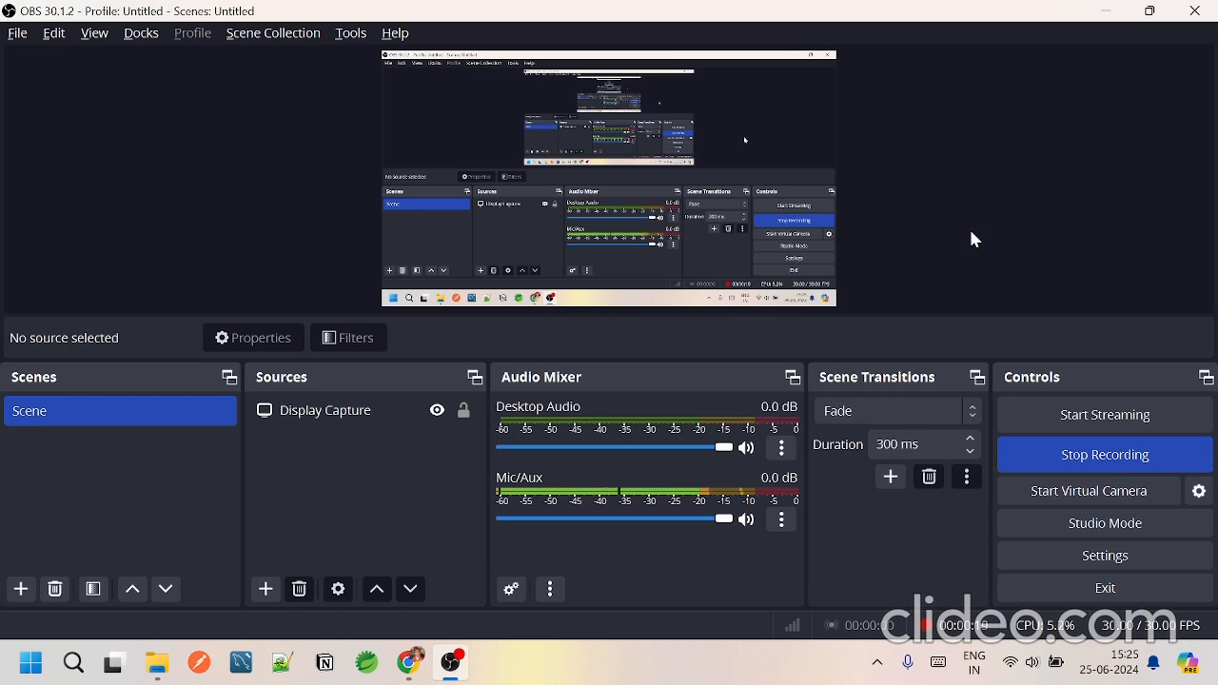
Step: Switch to the AWS console in Chrome, search for the ec2 service and list its running instances
left_click(409, 664)
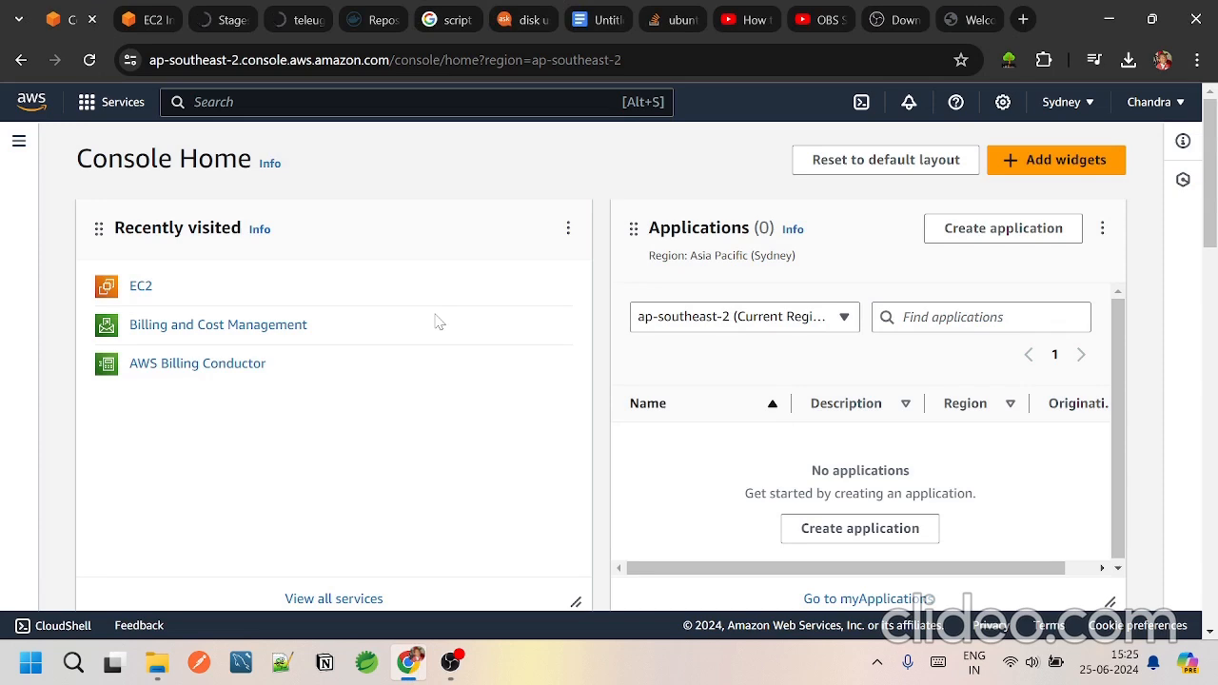
type("ec2")
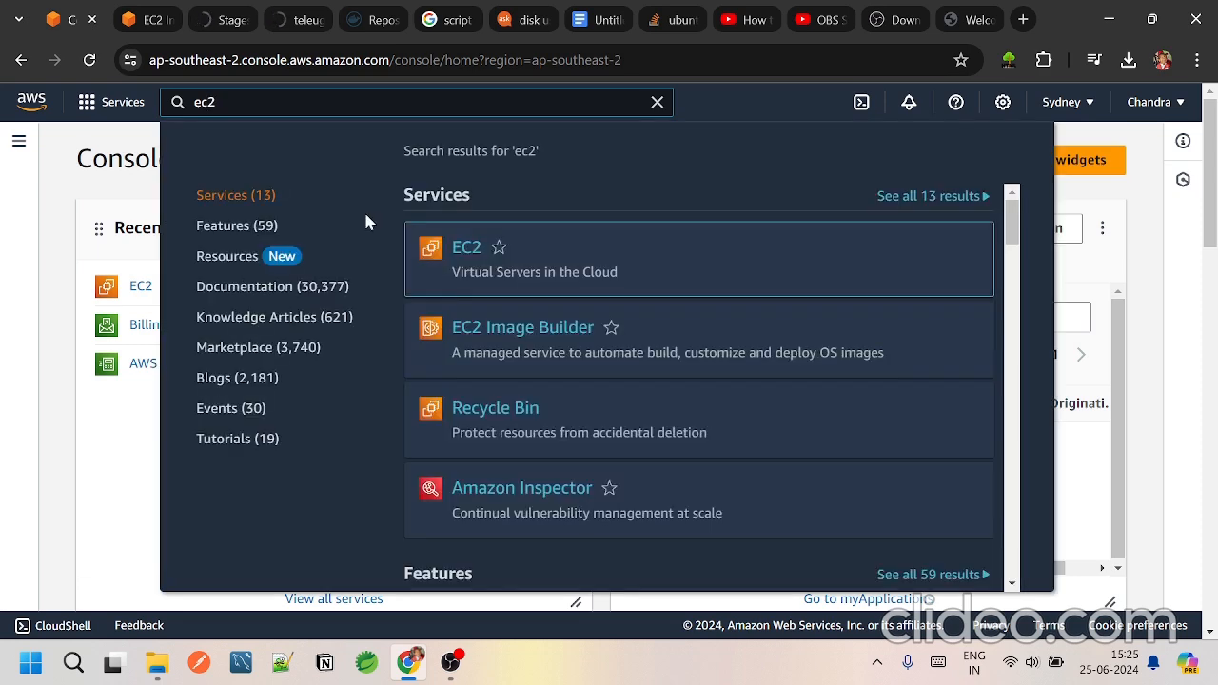
left_click(466, 249)
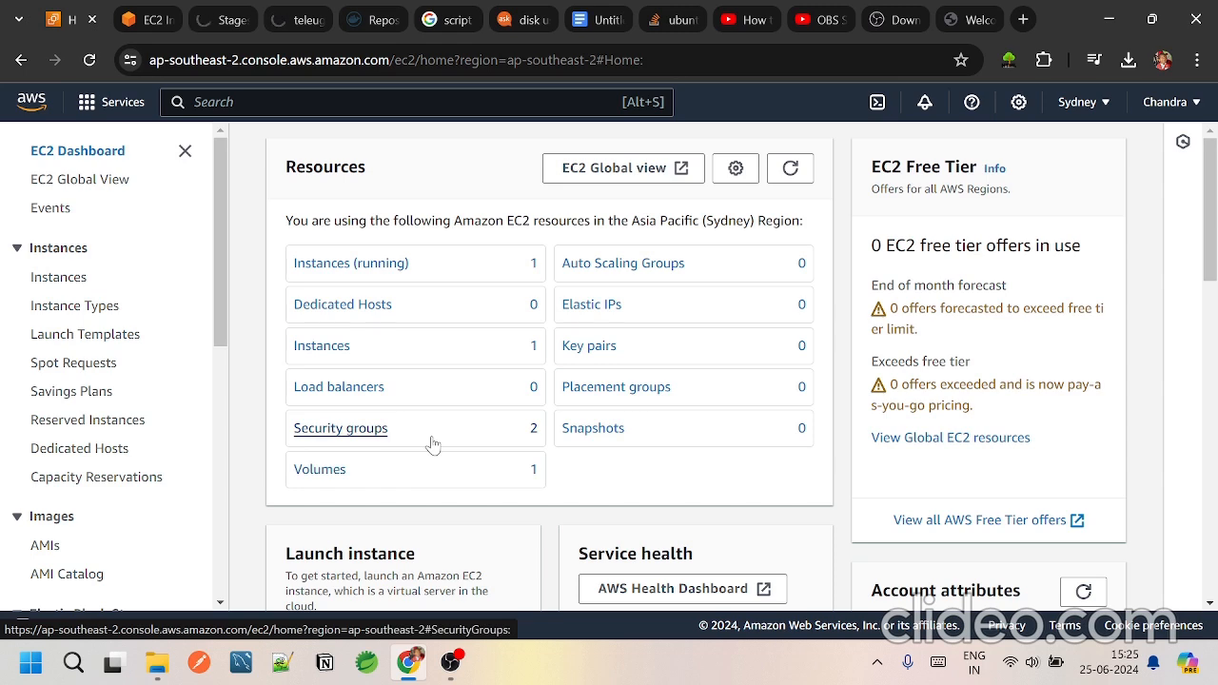
left_click(372, 266)
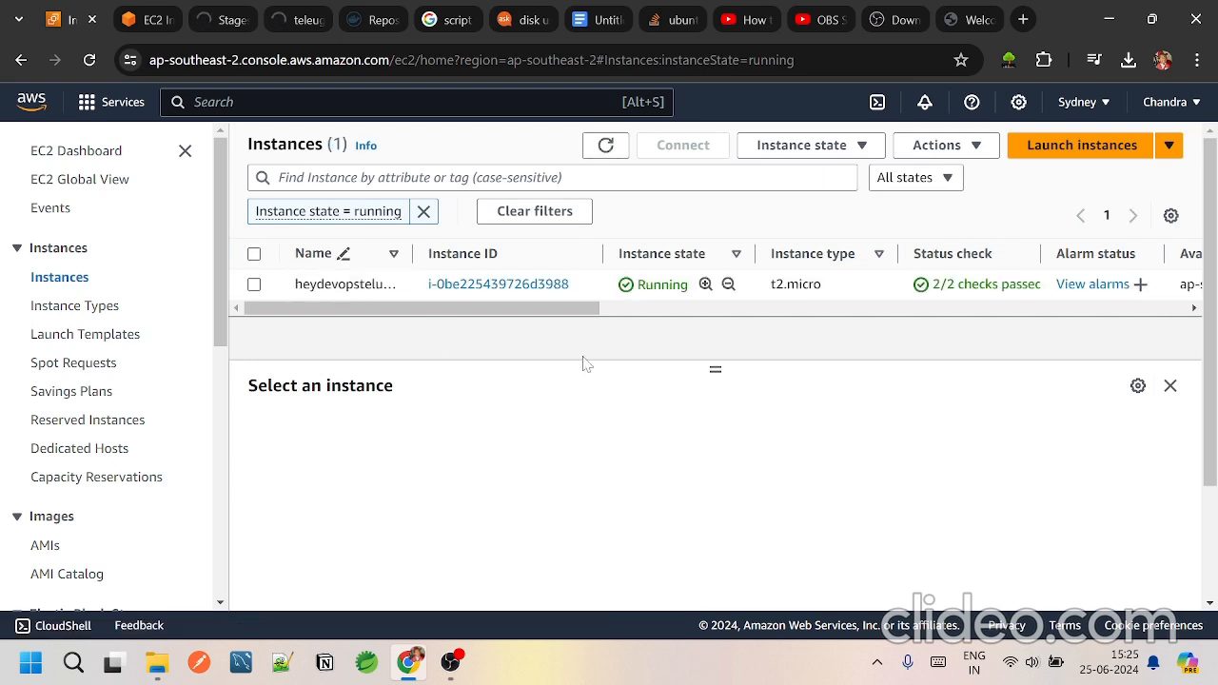
Step: Terminate the running heydevopstelugu instance and refresh the instances list
left_click_drag(588, 305, 419, 357)
left_click(255, 285)
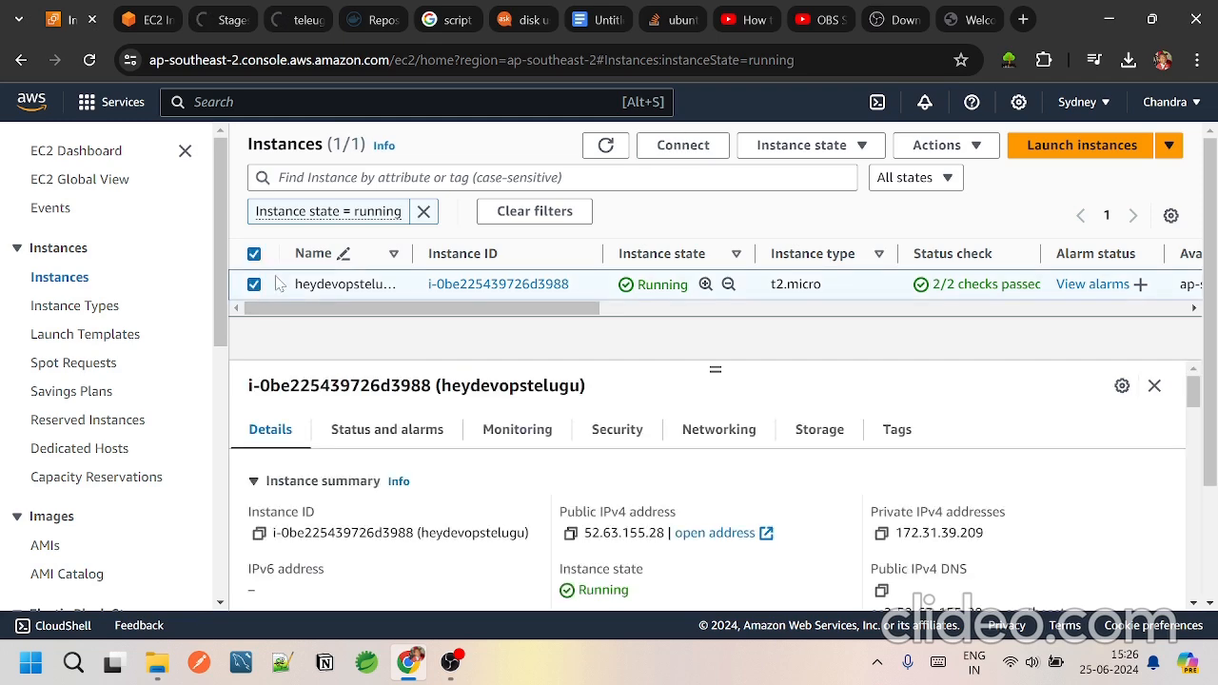
left_click(800, 145)
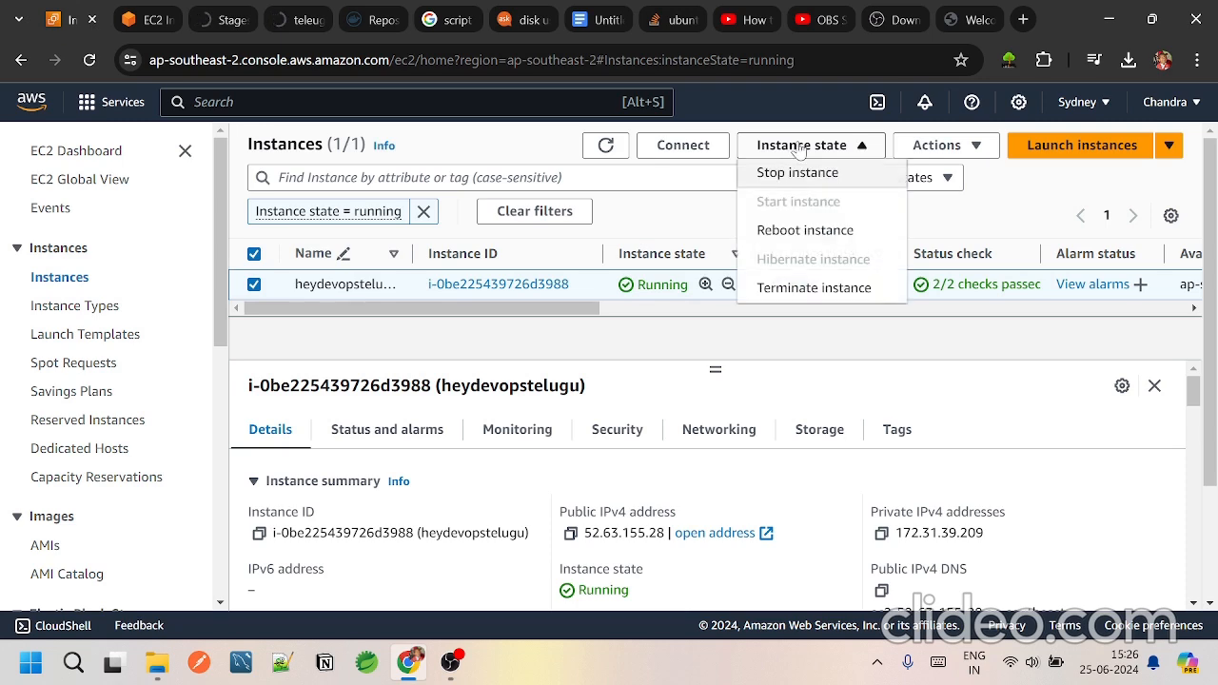
left_click(809, 289)
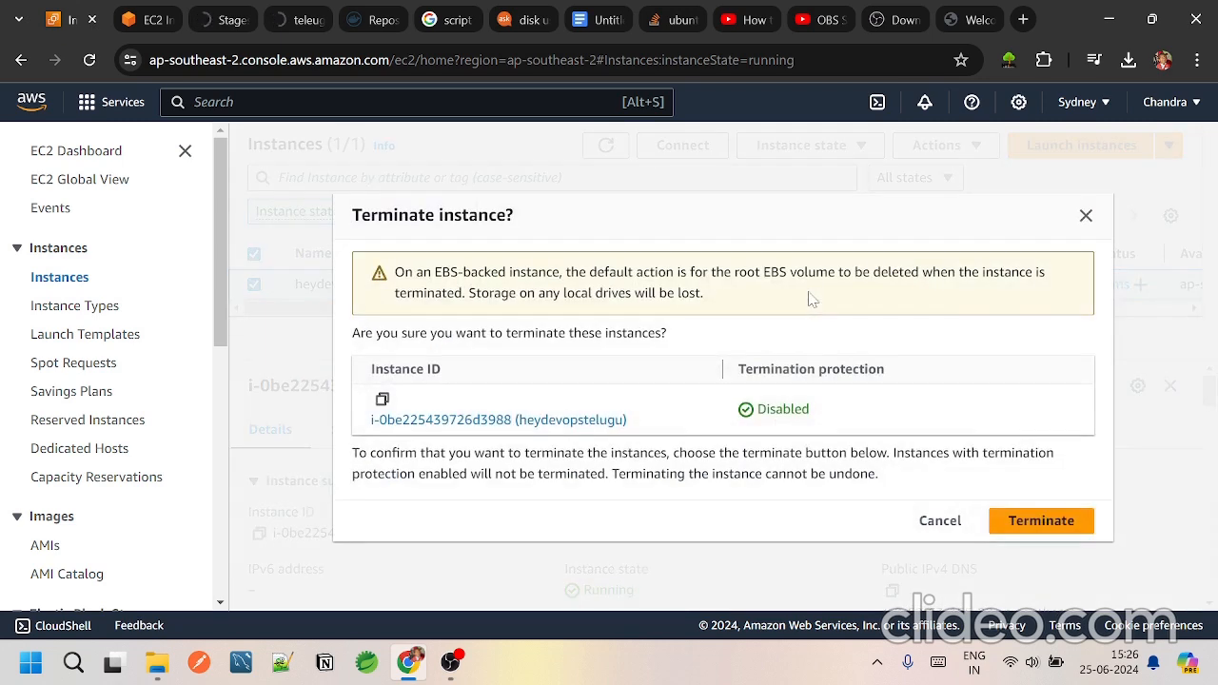
left_click(1043, 522)
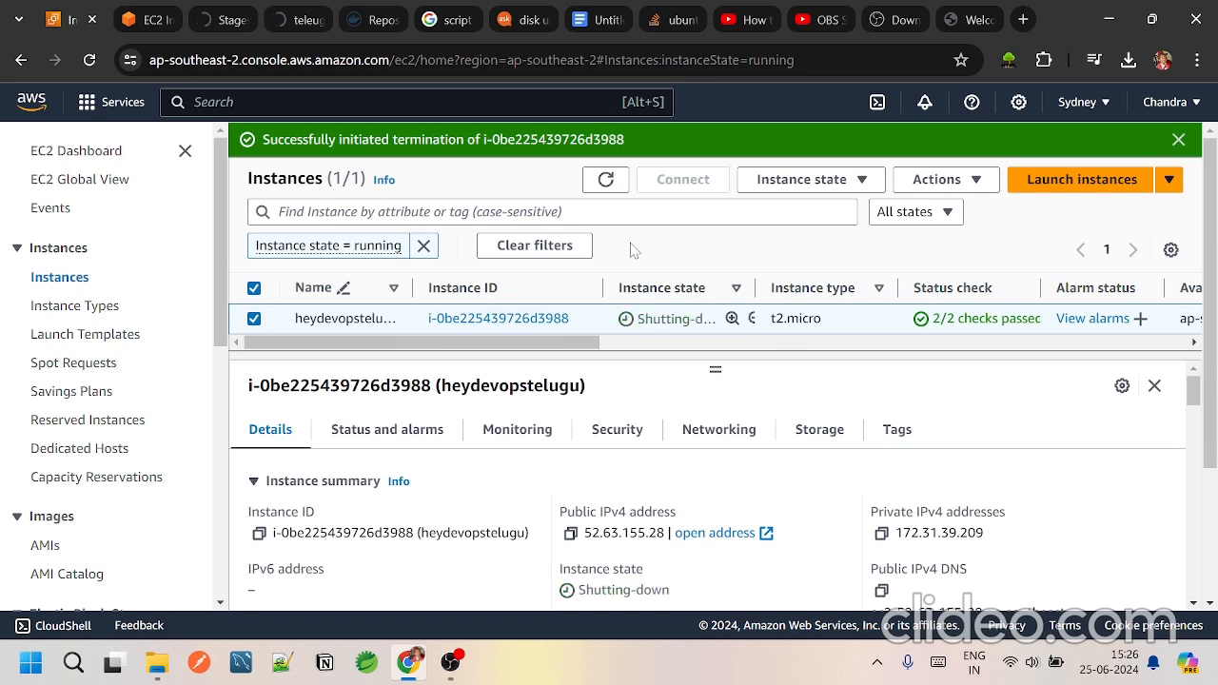
left_click(605, 178)
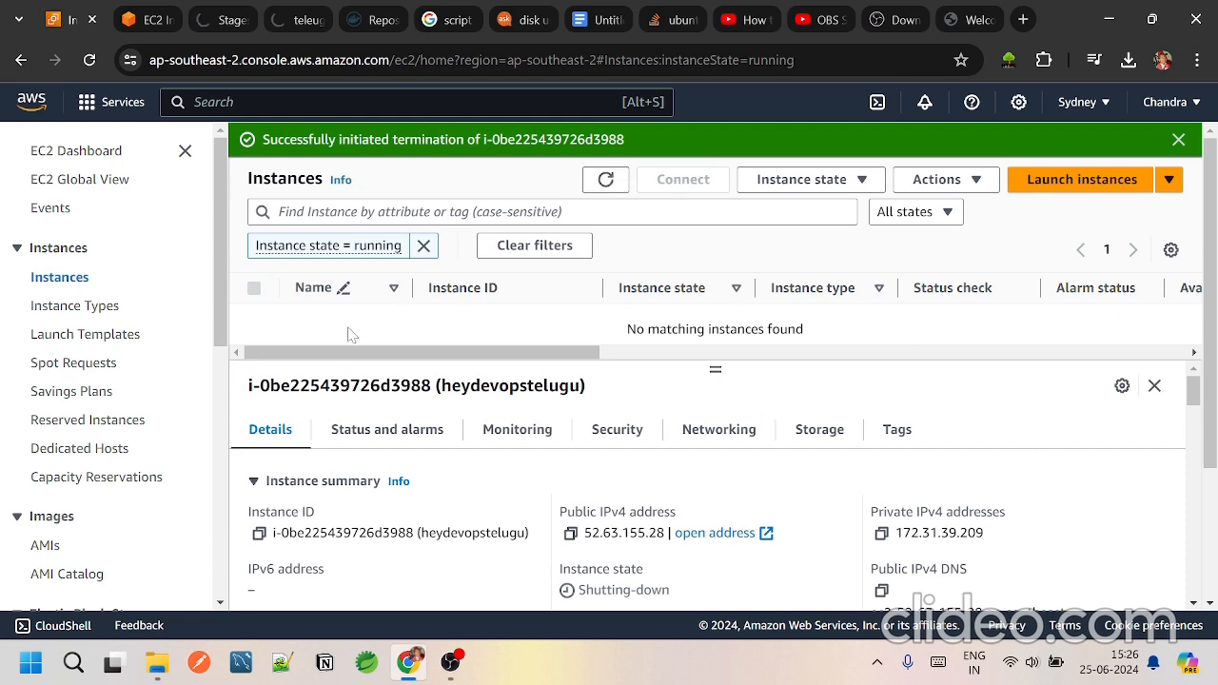
Step: Open the Elastic Block Store volumes list and try to detach the 8 GiB gp3 volume
scroll(128, 448, "down", 2)
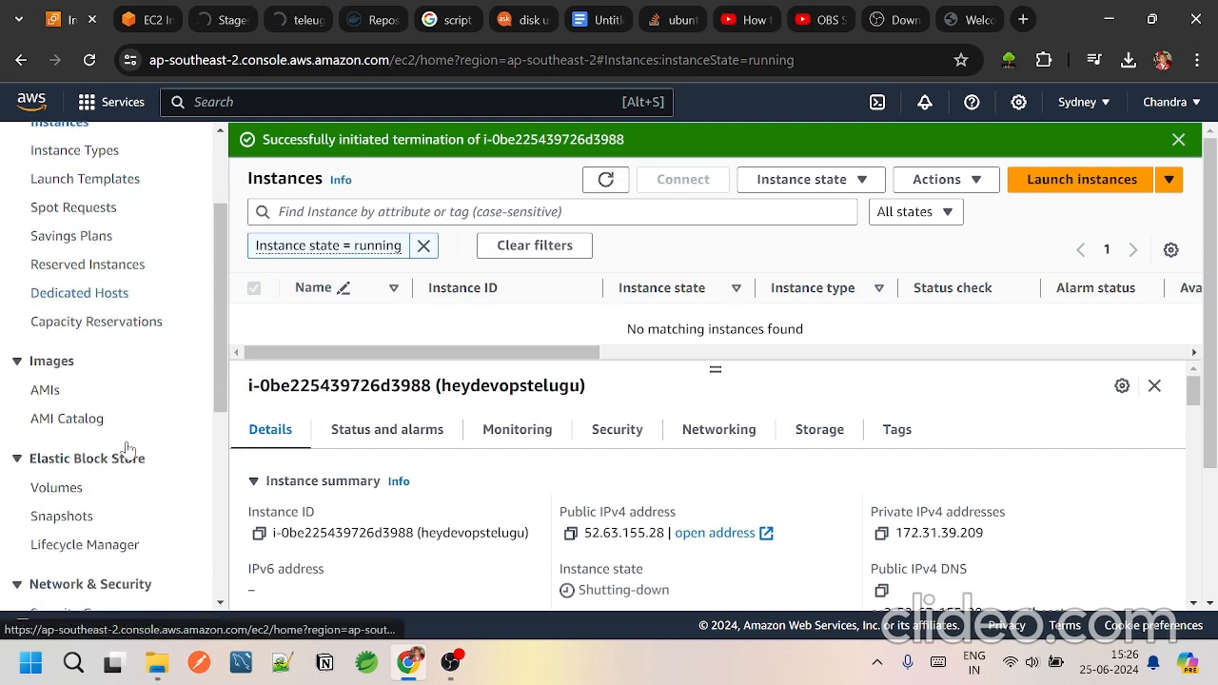
scroll(128, 448, "down", 1)
left_click(59, 417)
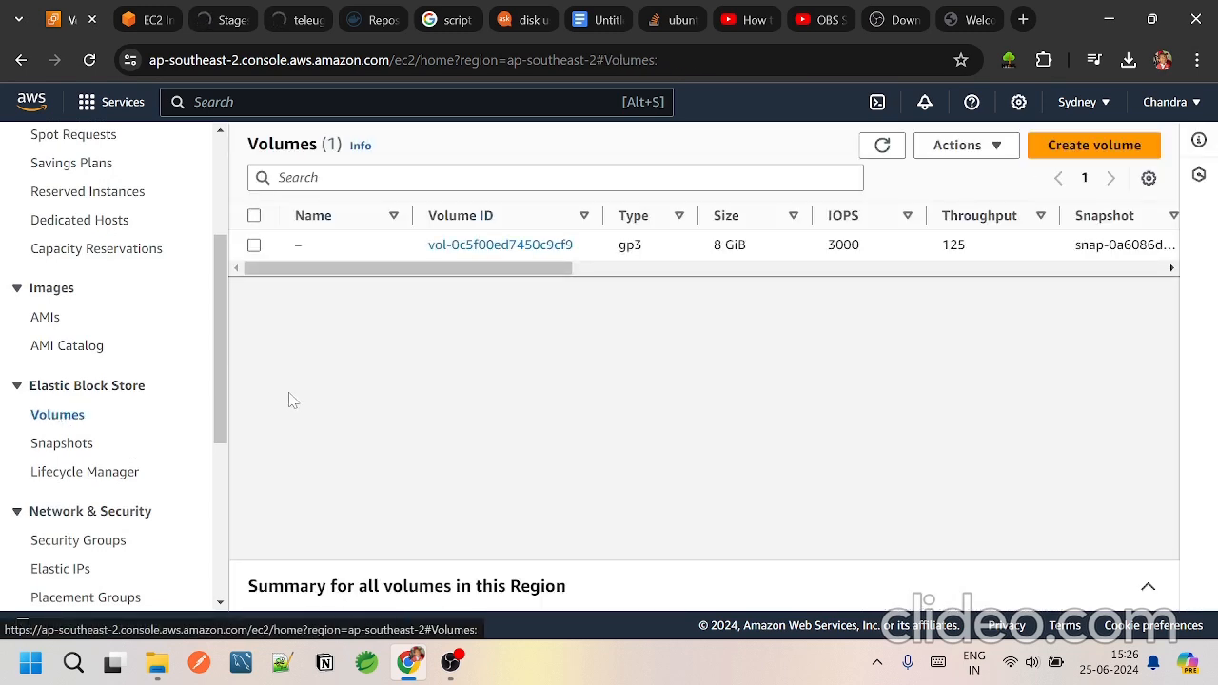
left_click(254, 246)
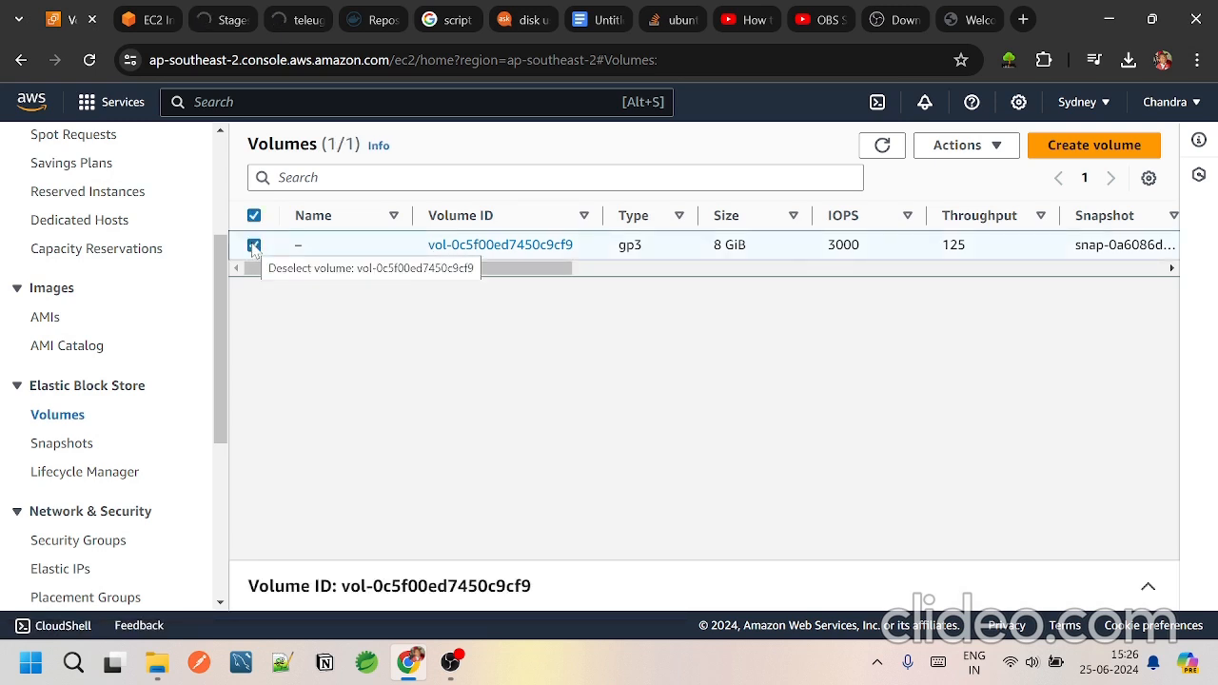
left_click(956, 147)
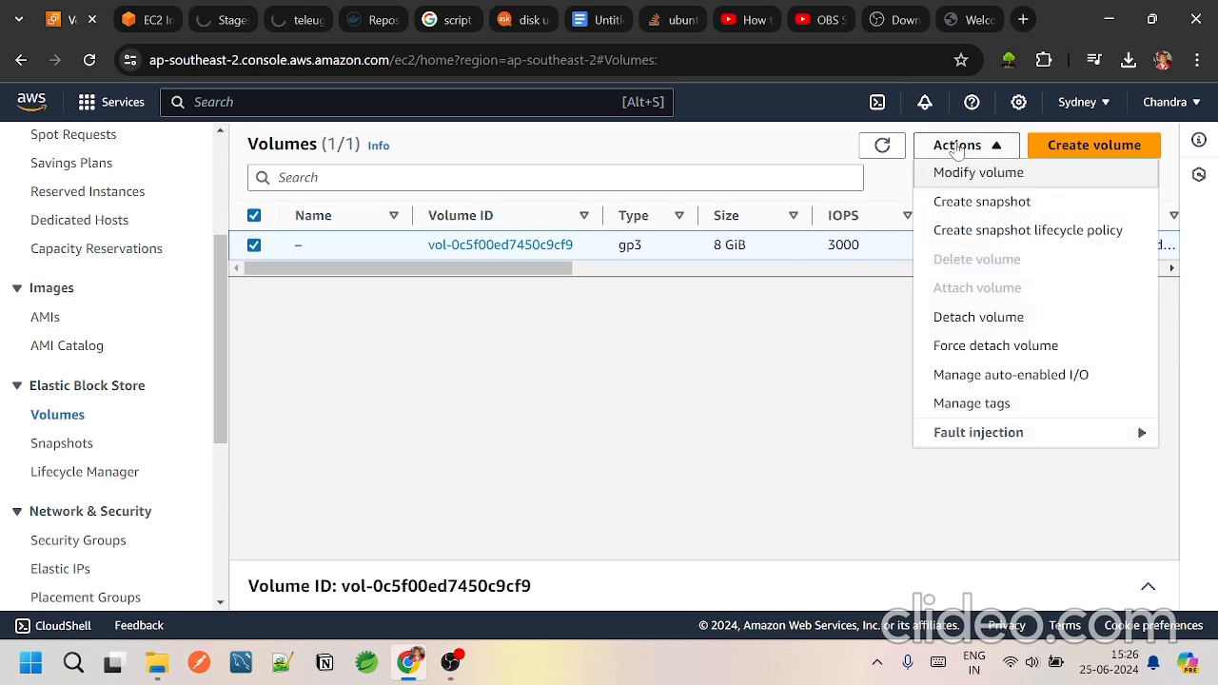
left_click(979, 324)
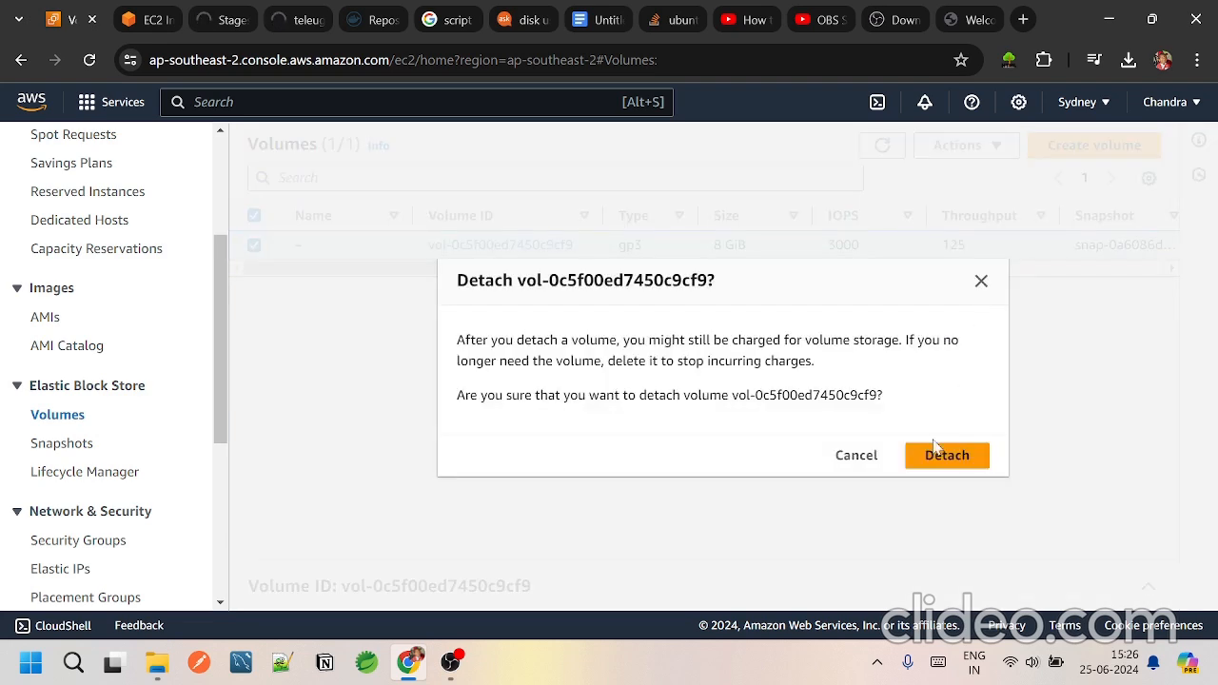
left_click(940, 458)
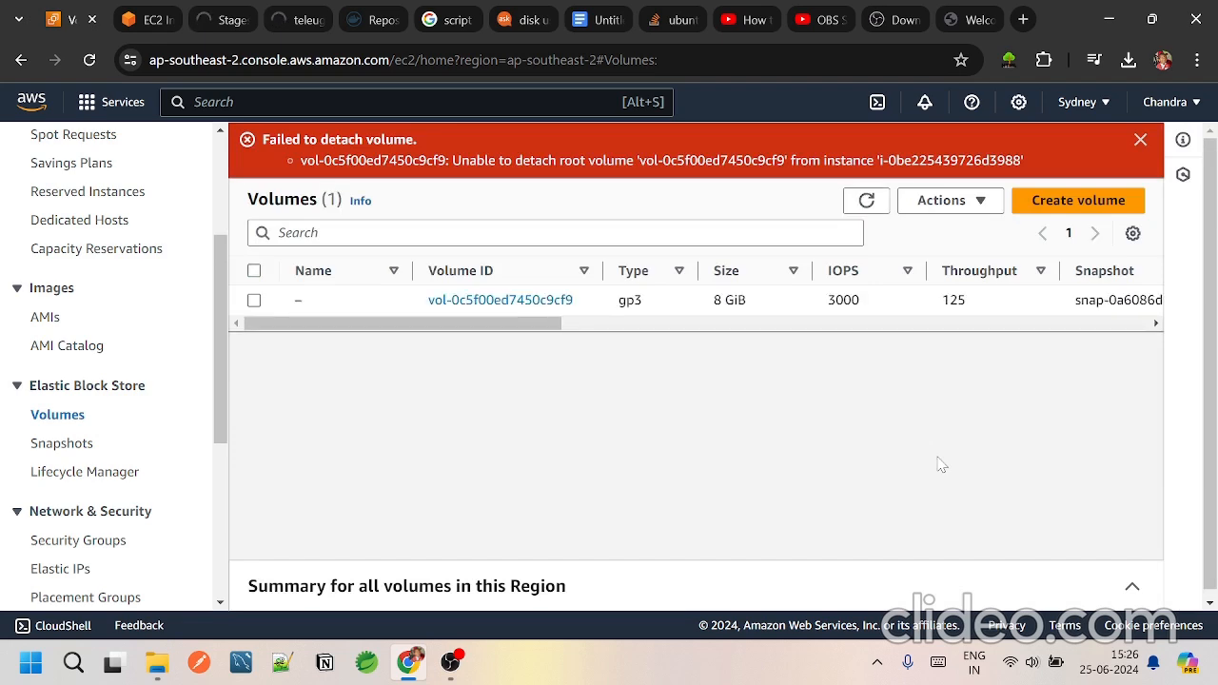
left_click_drag(561, 328, 367, 288)
Step: Close the two Jenkins pages for teleugucommunity1 and return to the EC2 volumes list
left_click(232, 20)
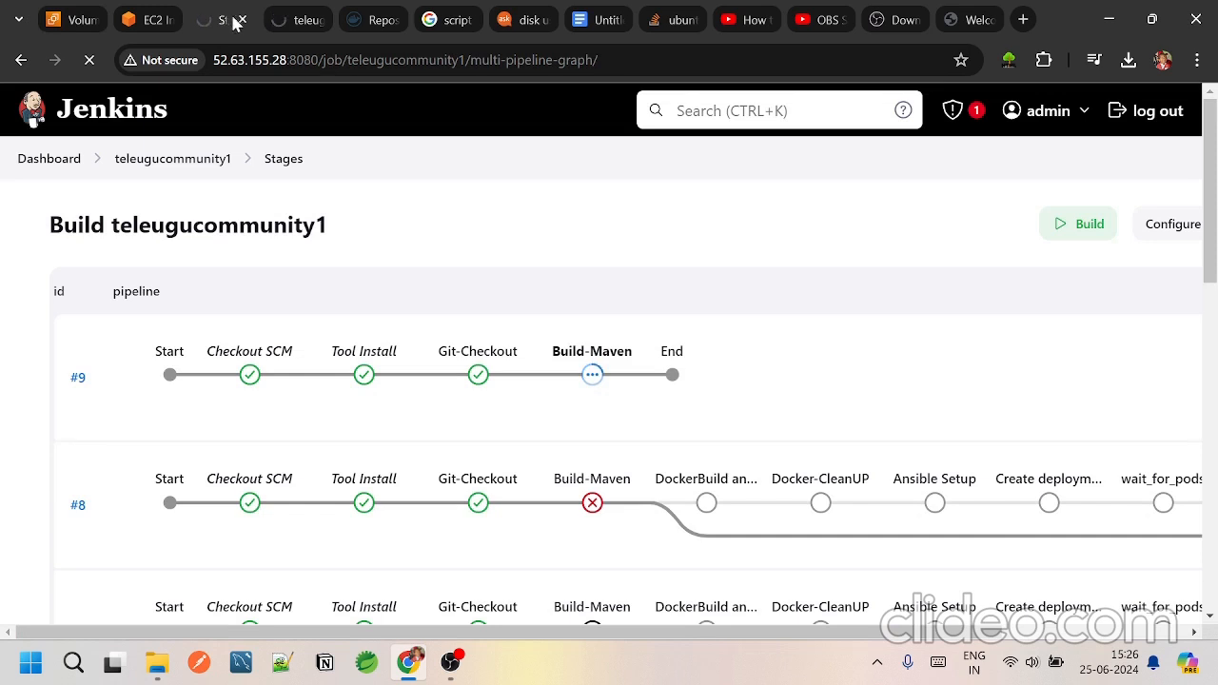
left_click(243, 20)
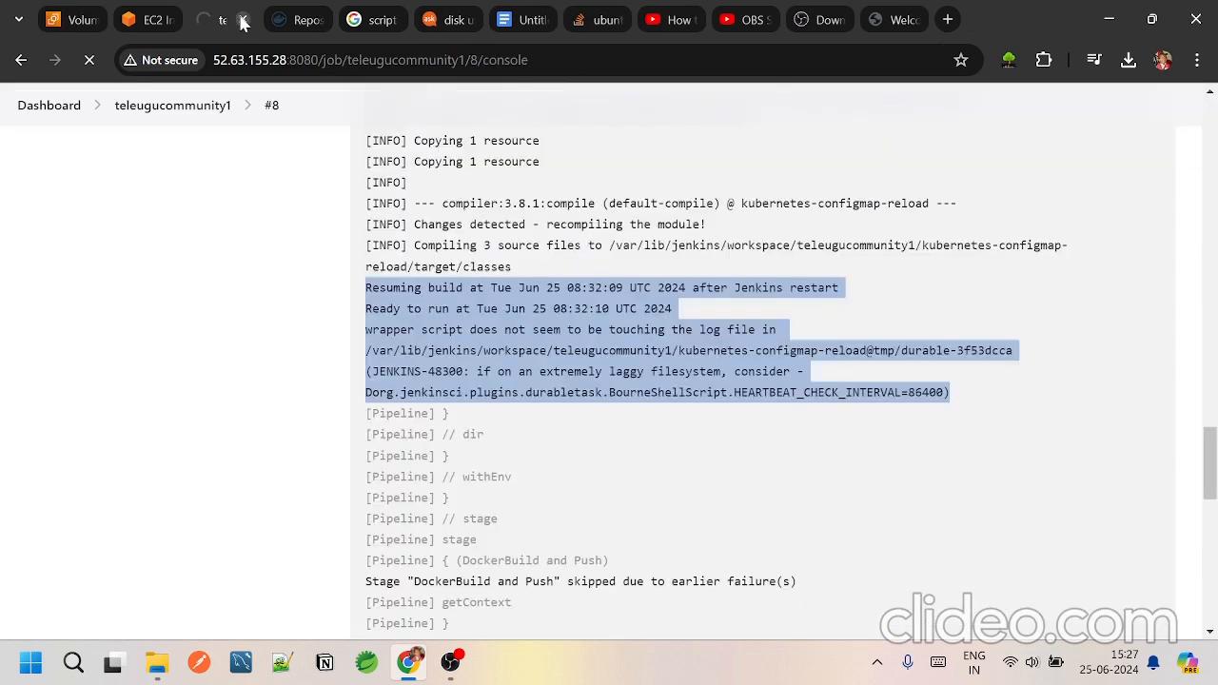
left_click(243, 20)
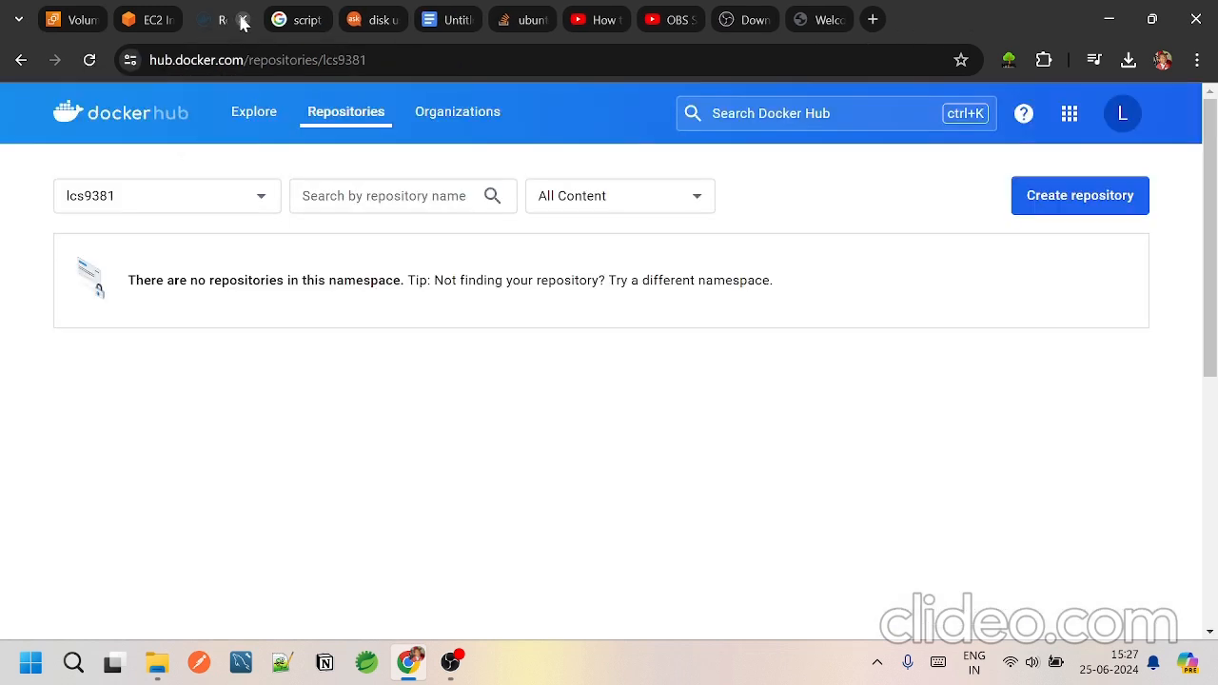
left_click(149, 27)
left_click(55, 19)
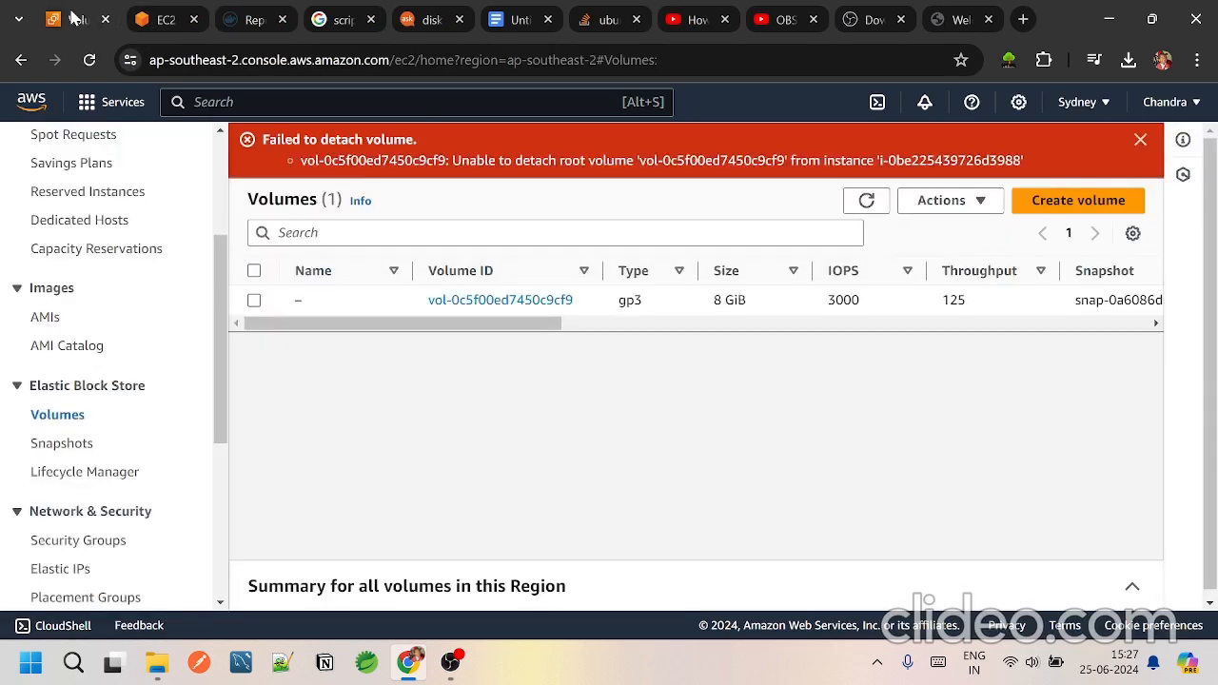
left_click(254, 301)
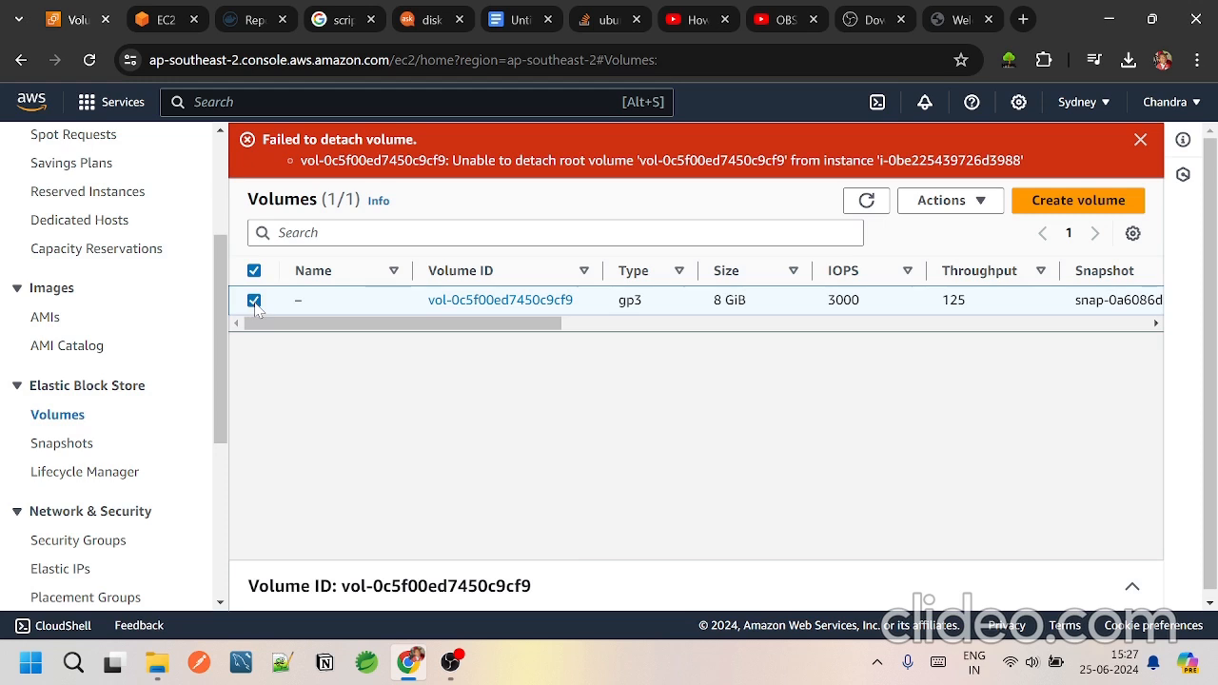
left_click(961, 200)
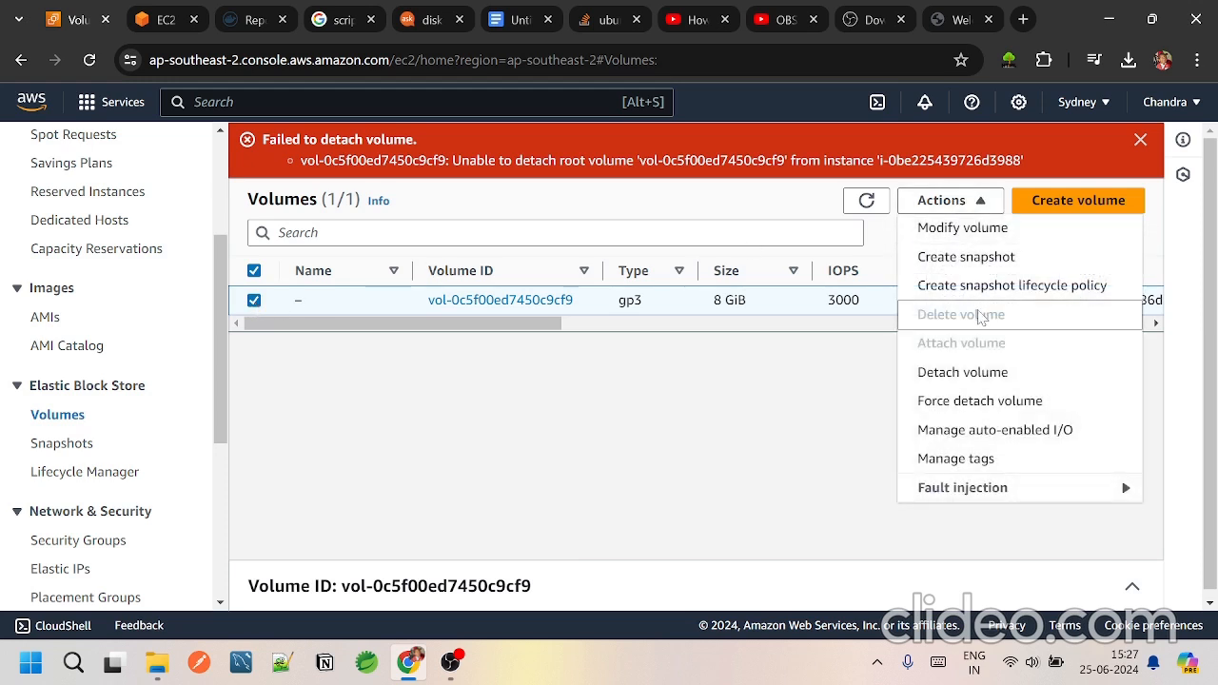
left_click(764, 441)
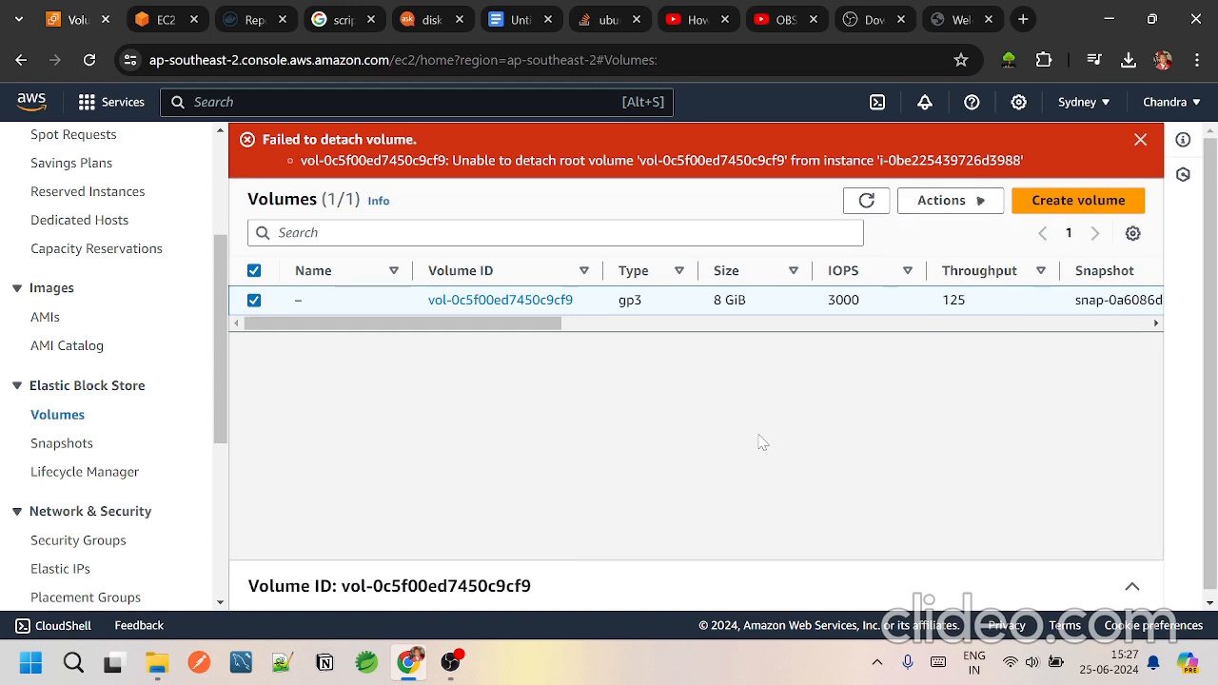
Step: Check the EC2 Instance Connect session page and return to the volumes list
left_click(155, 28)
left_click(85, 33)
left_click(149, 21)
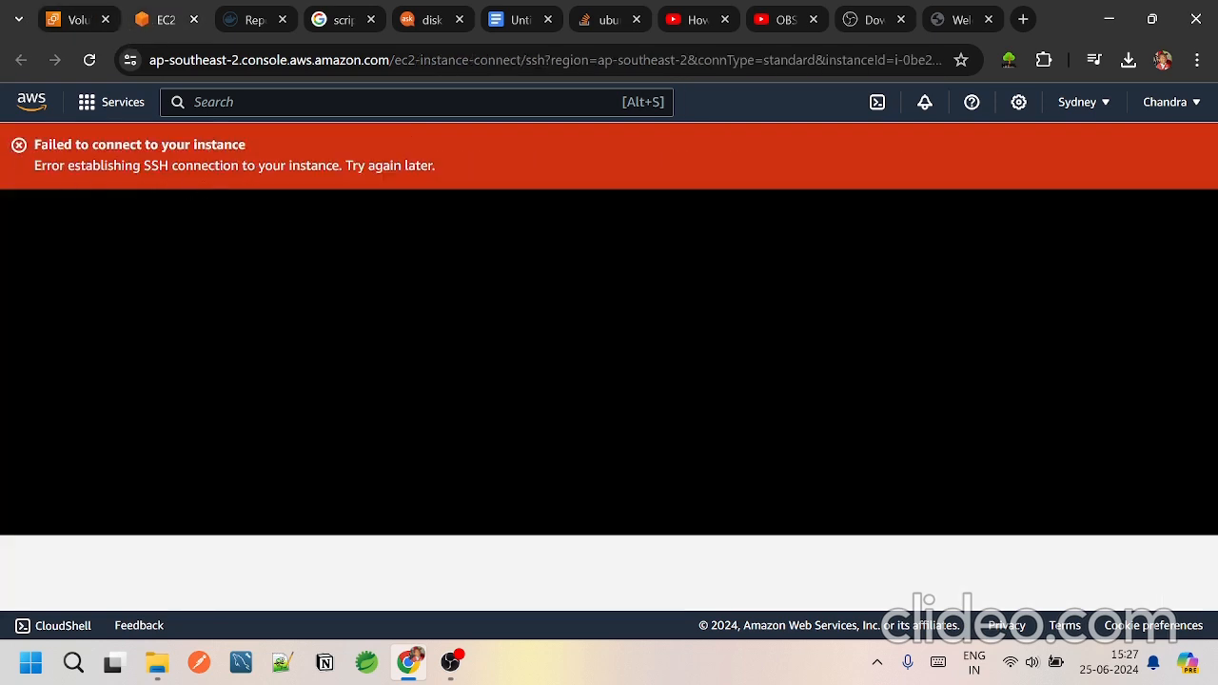
left_click(71, 21)
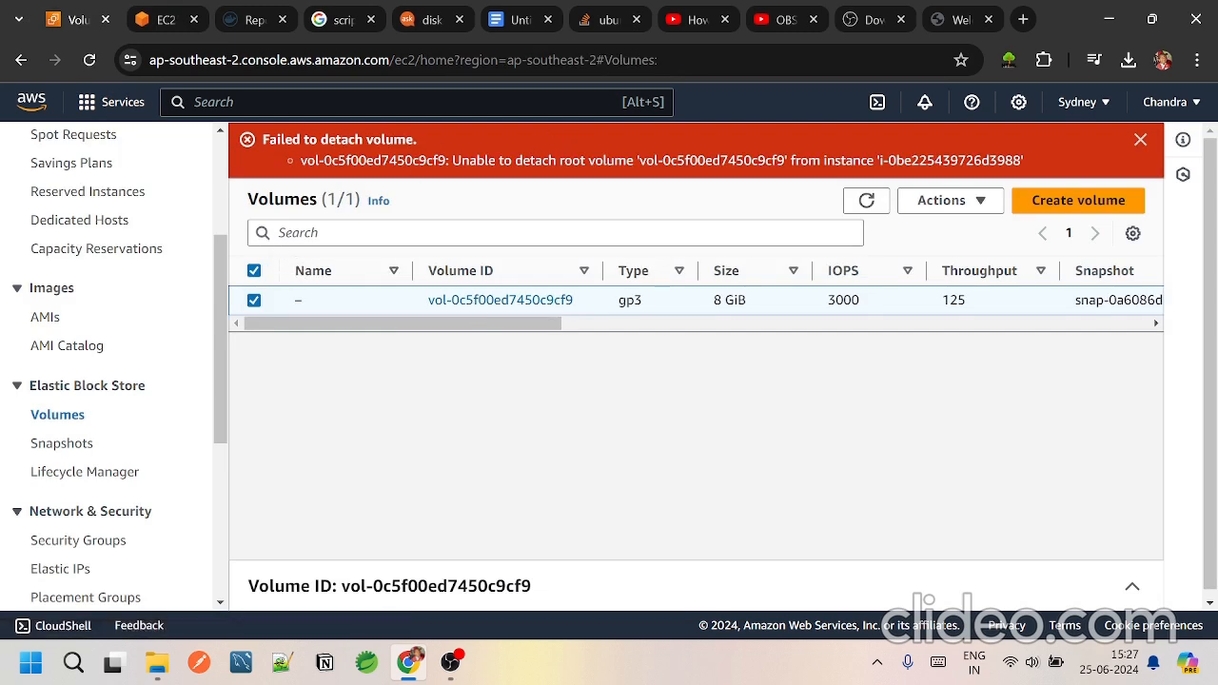
Step: Examine the 8 GiB volume's state and attachment in the refreshed volumes list and open its attached instance
left_click(867, 200)
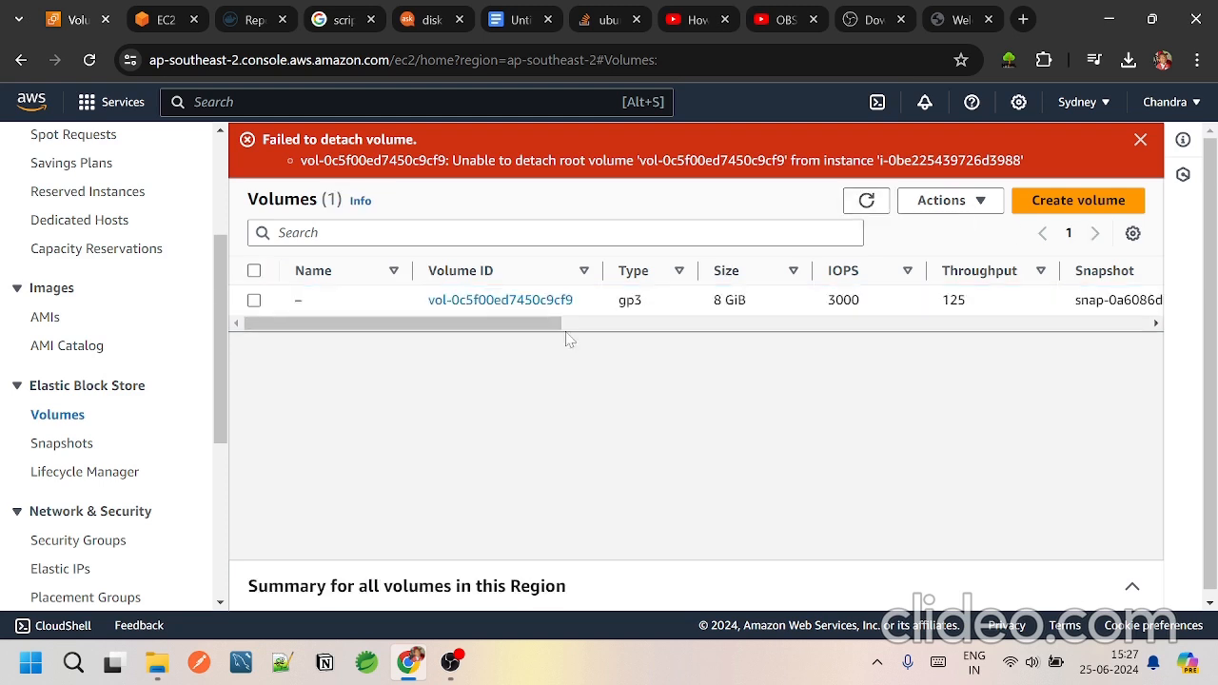
left_click_drag(501, 327, 798, 364)
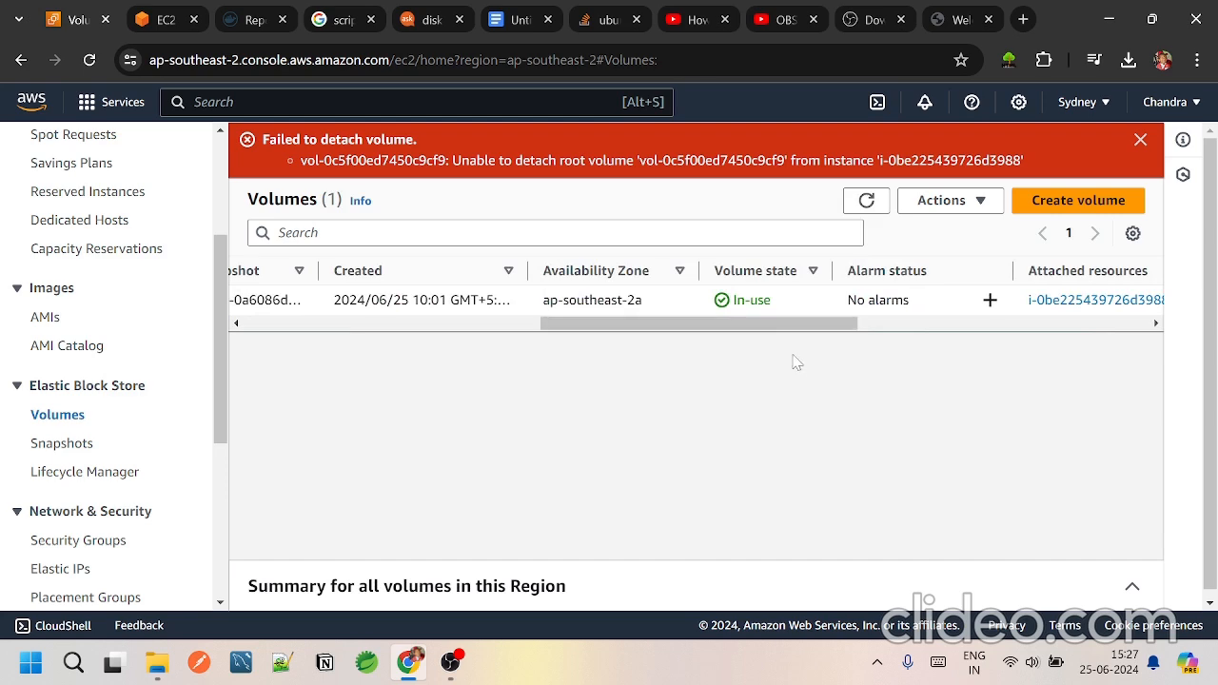
left_click(762, 301)
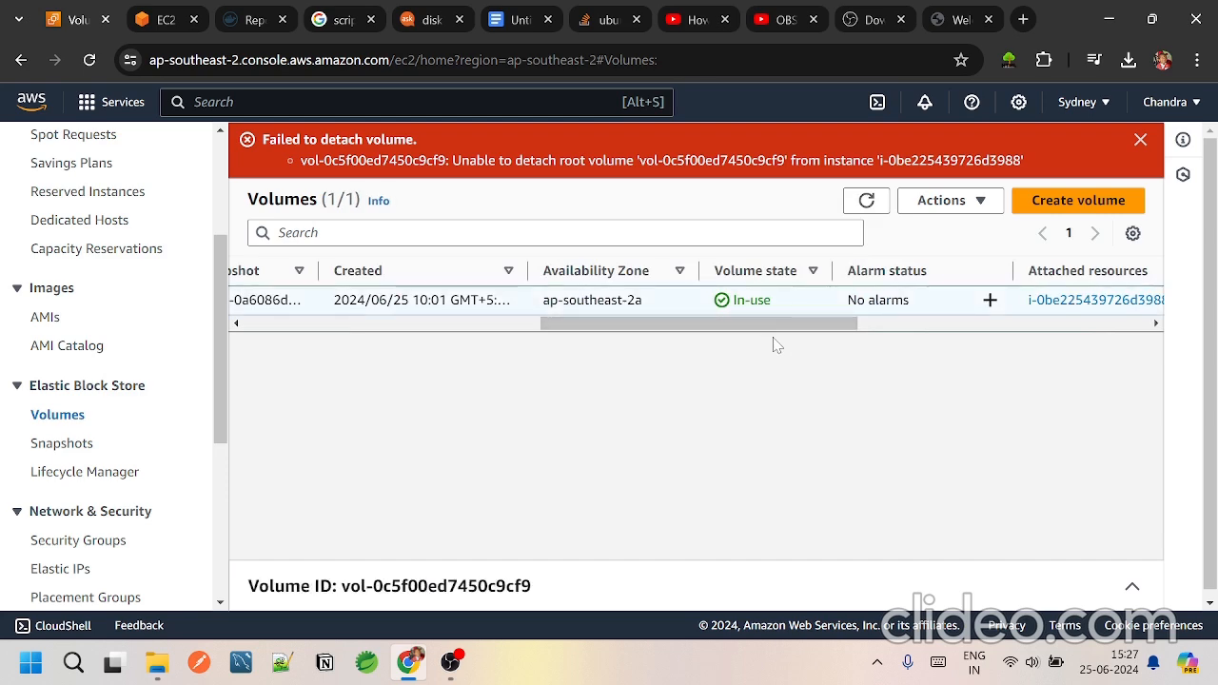
left_click_drag(751, 322, 1035, 318)
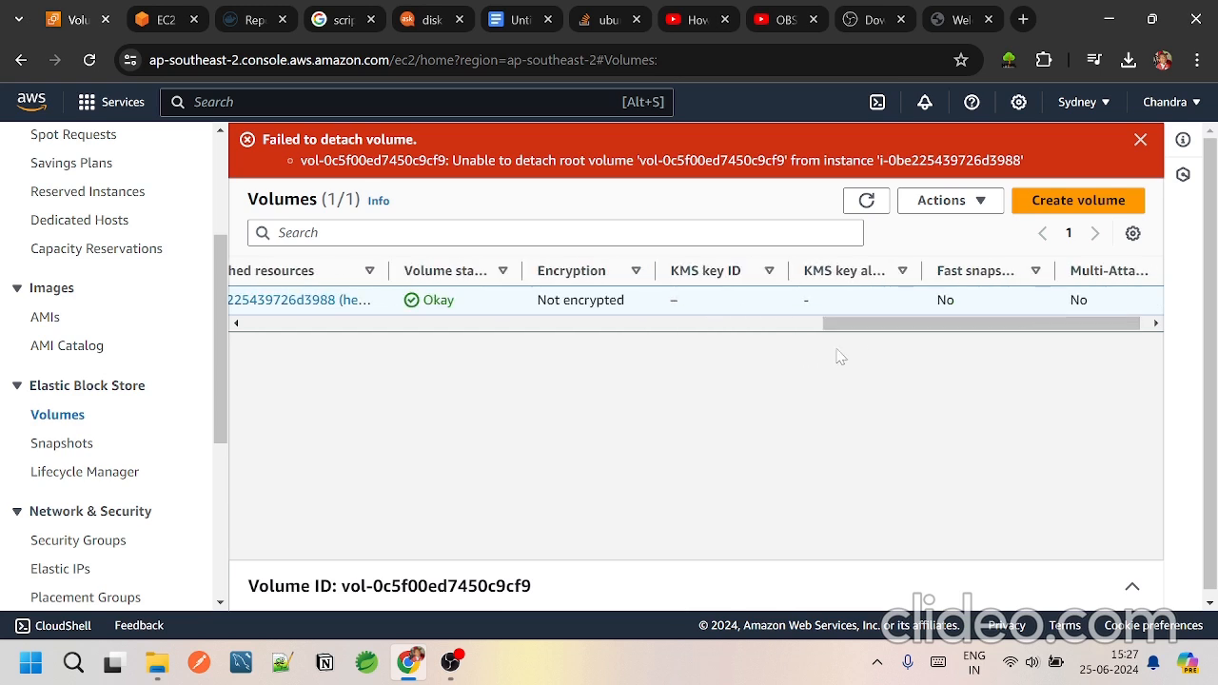
left_click_drag(867, 329, 643, 342)
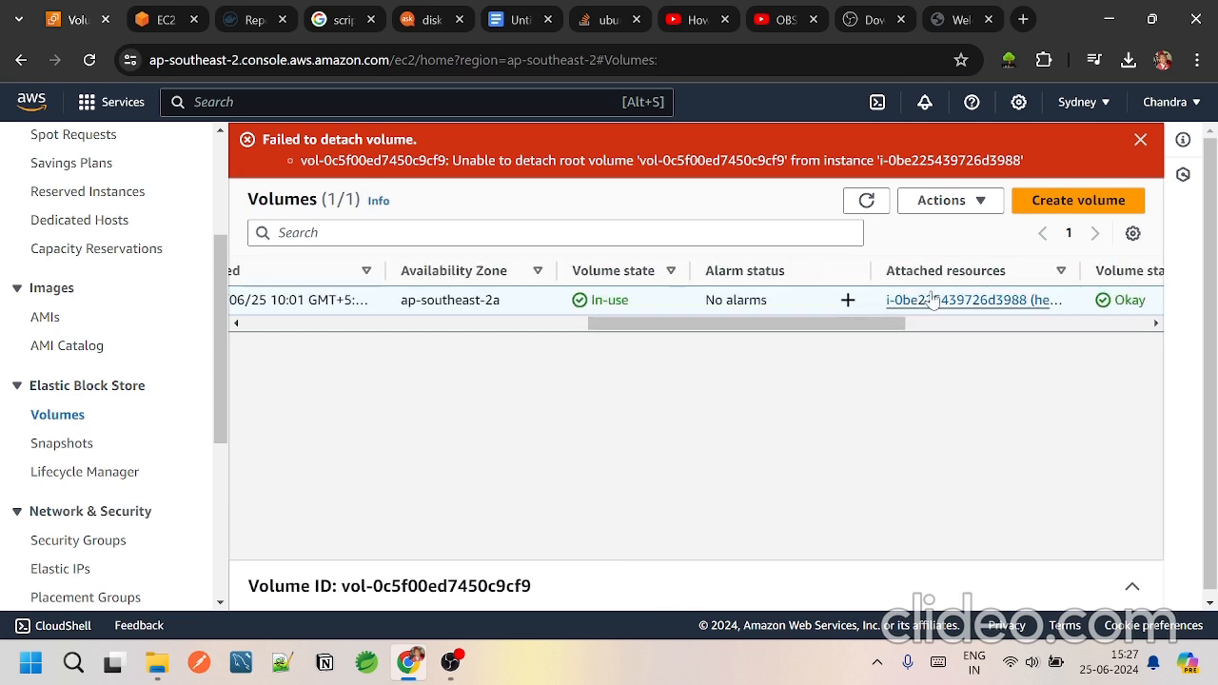
left_click(931, 300)
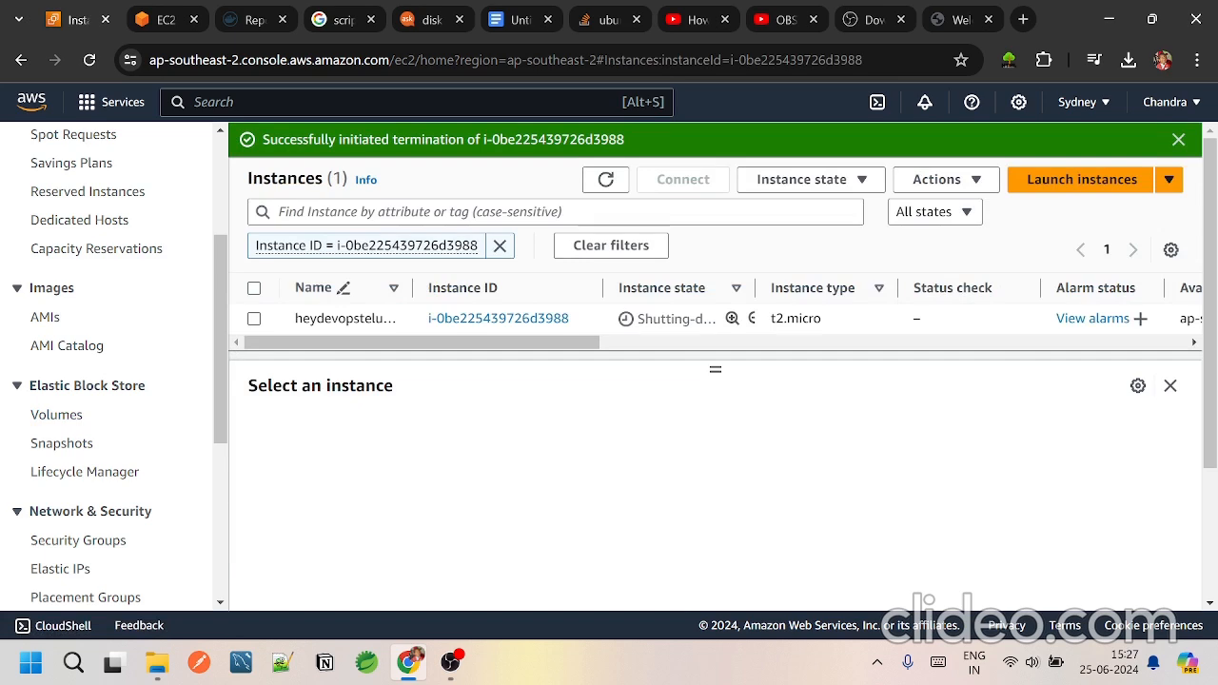
Step: Try to stop the heydevopstelugu instance while it is shutting down
left_click_drag(515, 344, 242, 345)
left_click(254, 319)
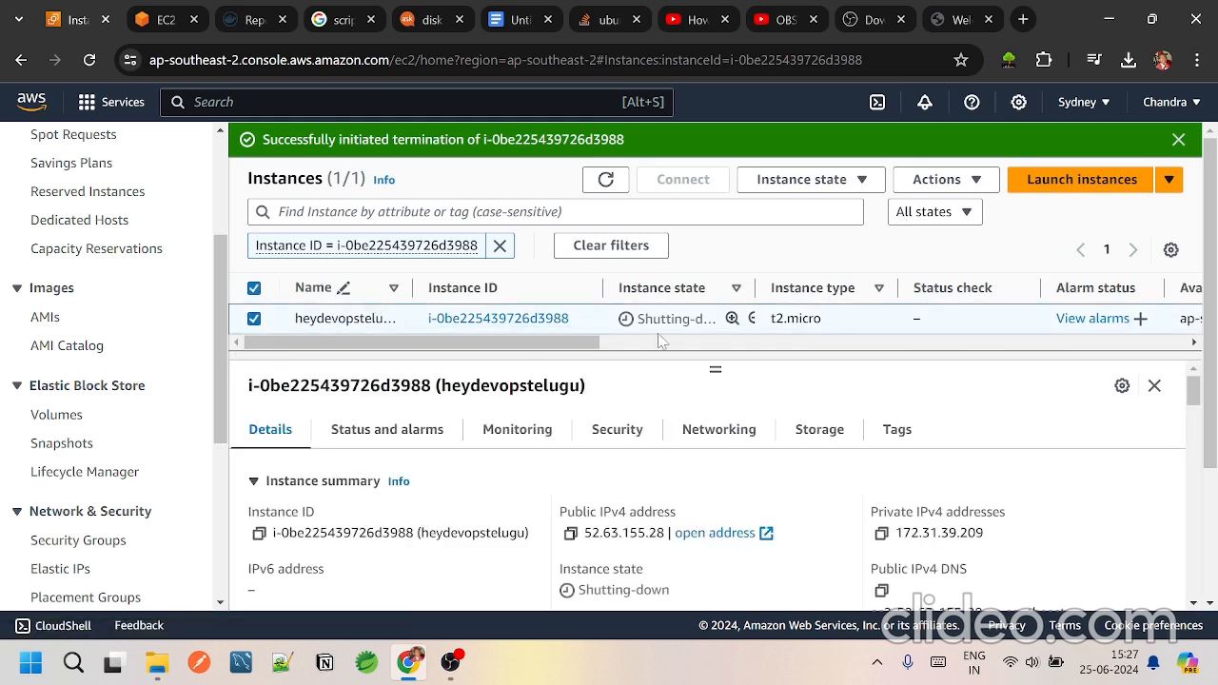
left_click_drag(519, 344, 453, 377)
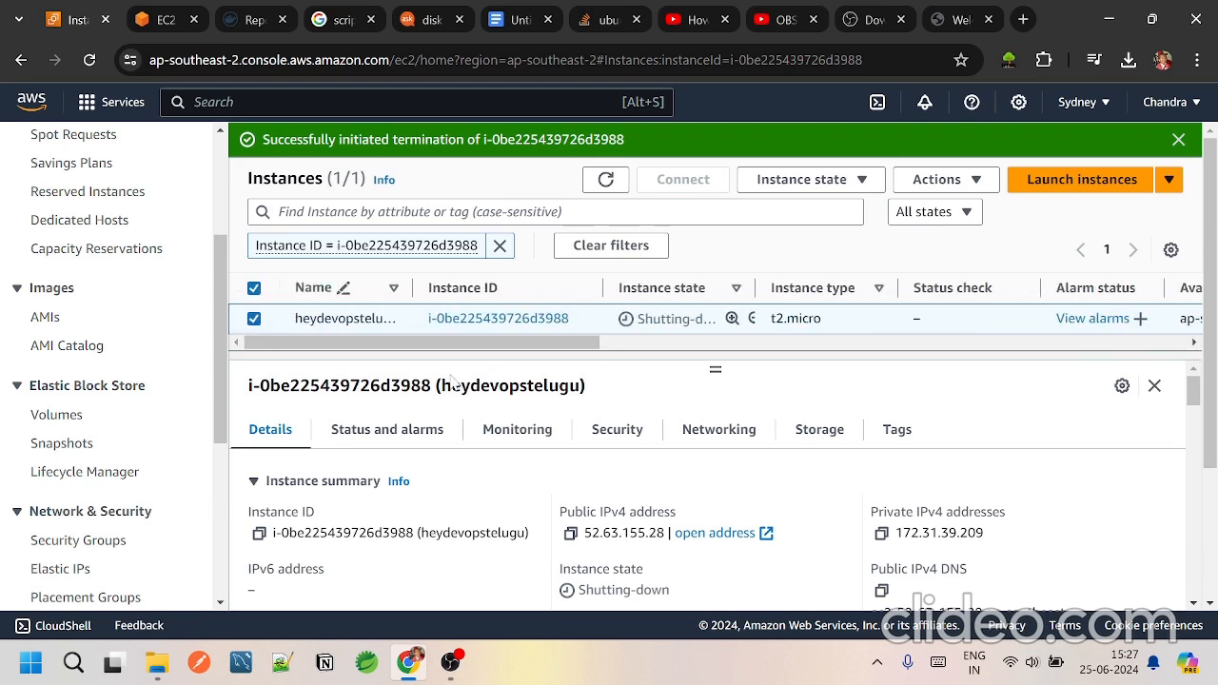
left_click(859, 181)
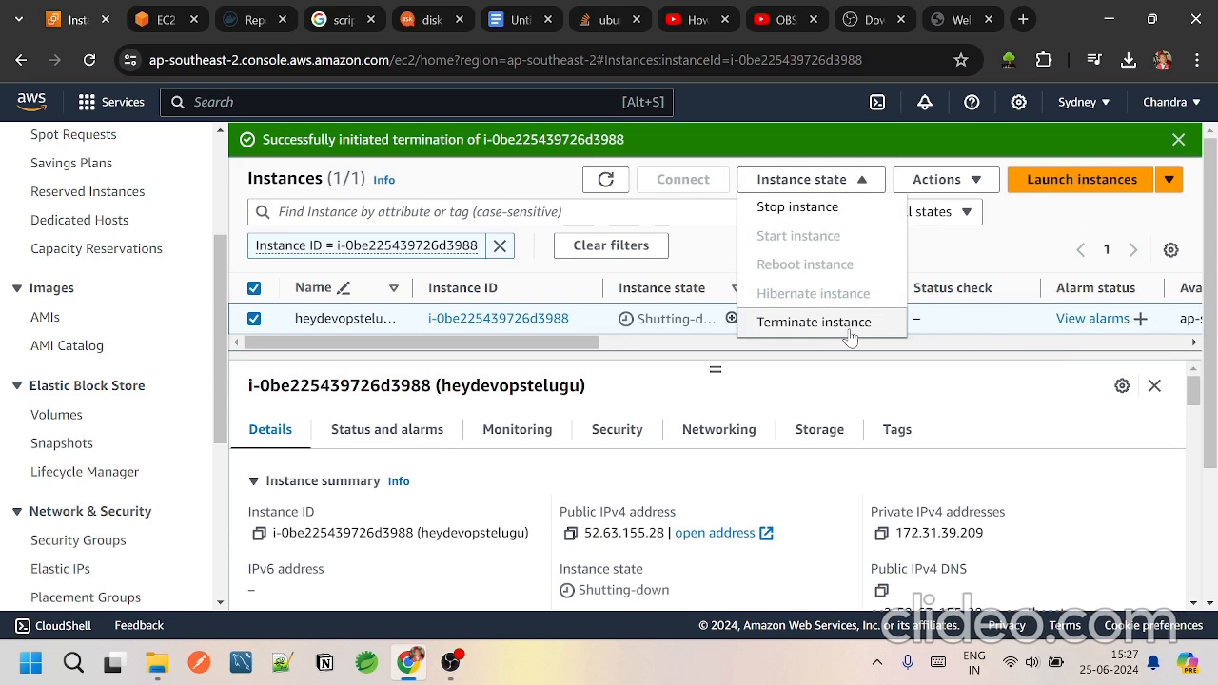
left_click(795, 212)
left_click(955, 487)
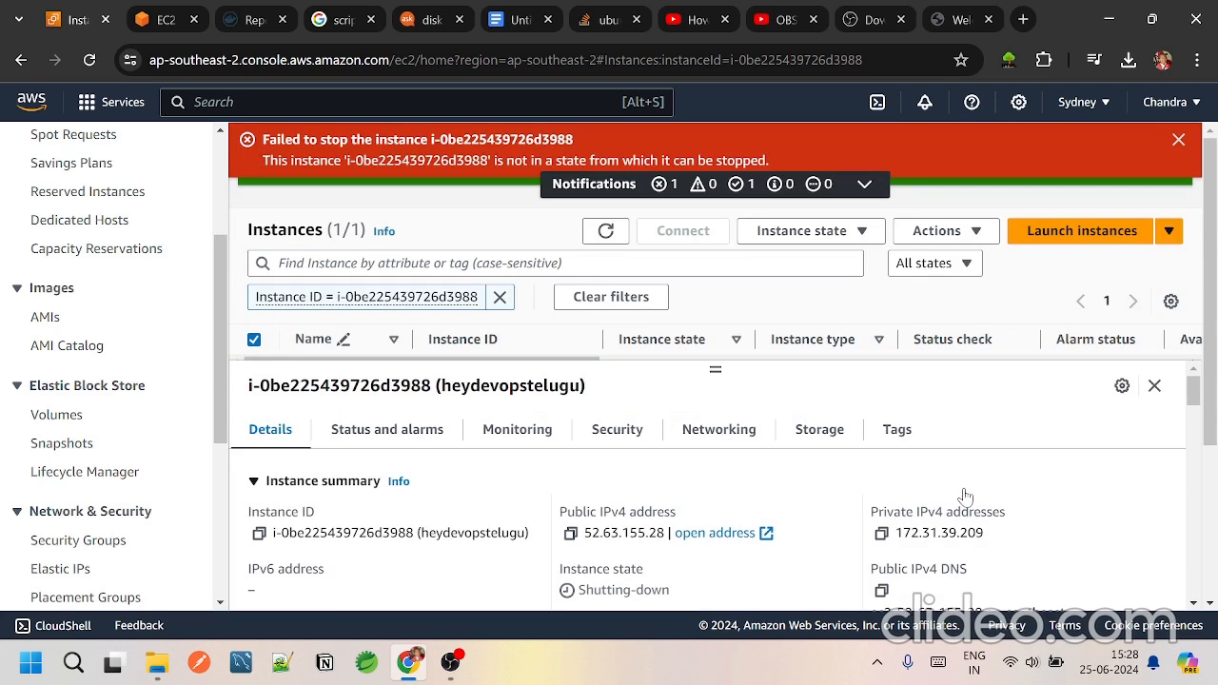
scroll(919, 491, "down", 3)
scroll(919, 493, "up", 3)
left_click(1171, 301)
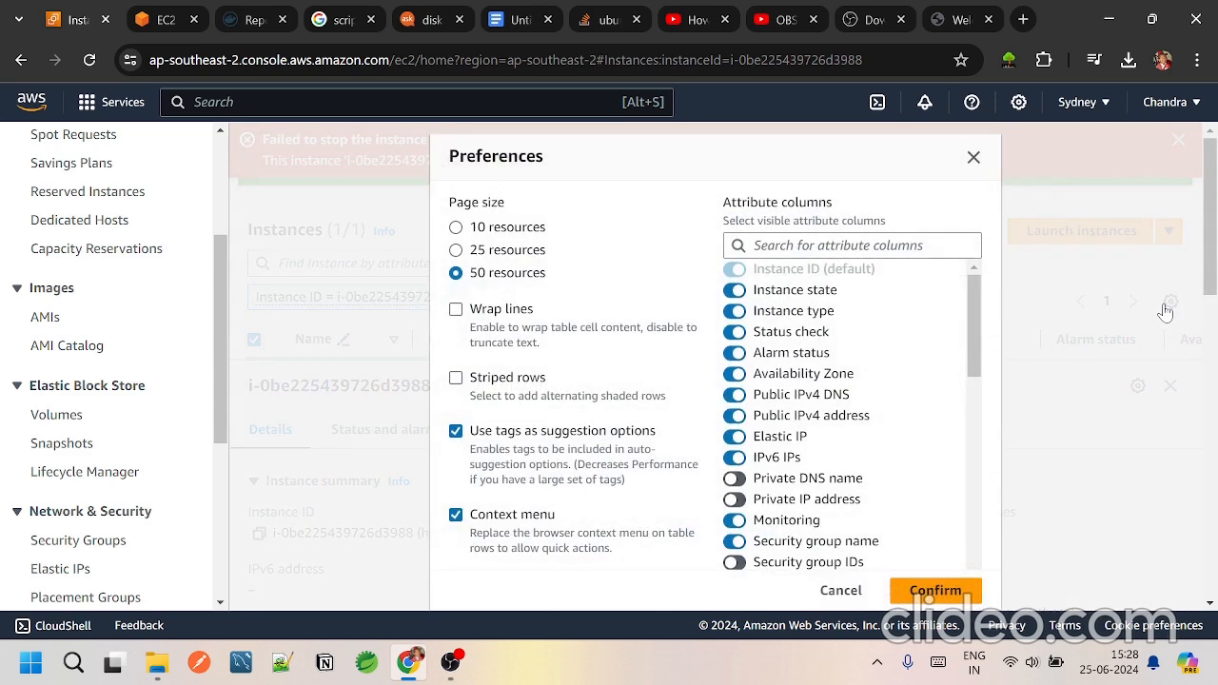
left_click(974, 157)
scroll(911, 393, "down", 5)
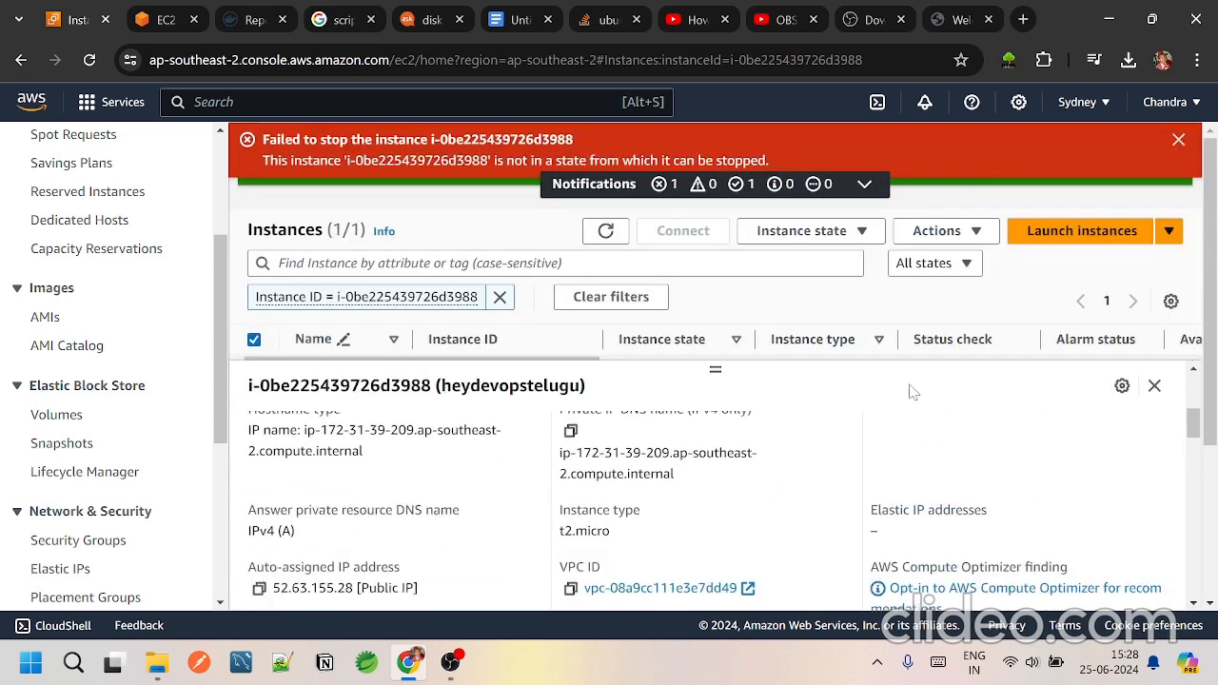
scroll(911, 392, "up", 5)
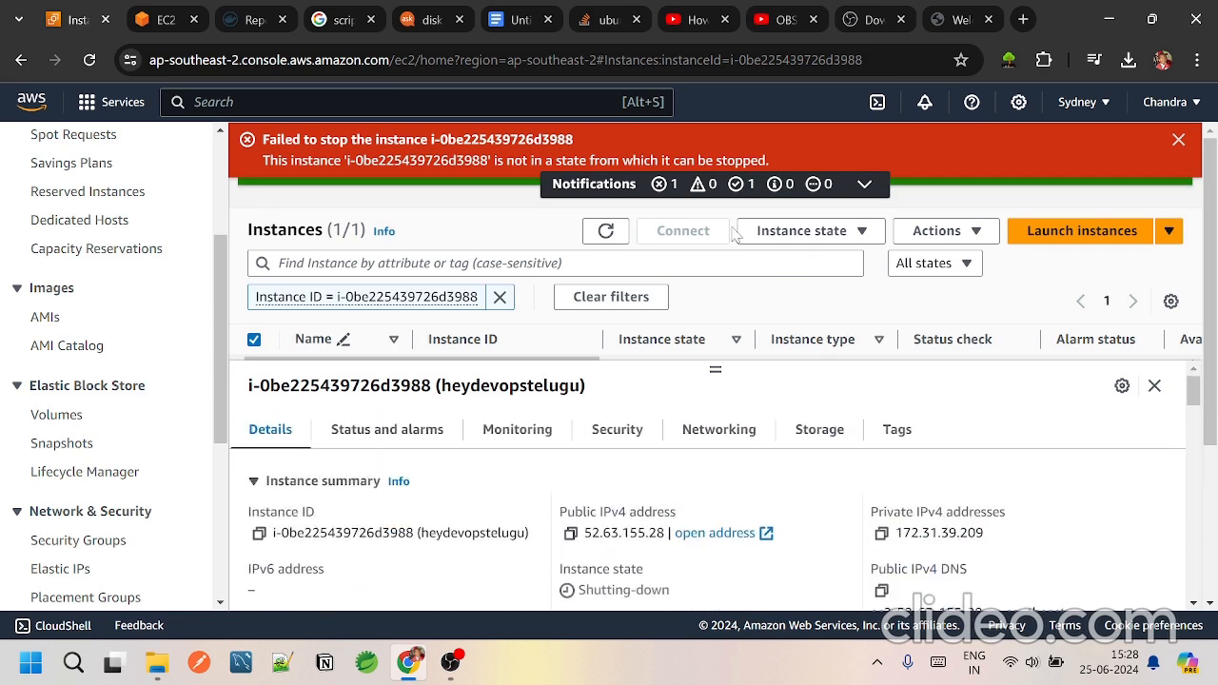
left_click(450, 662)
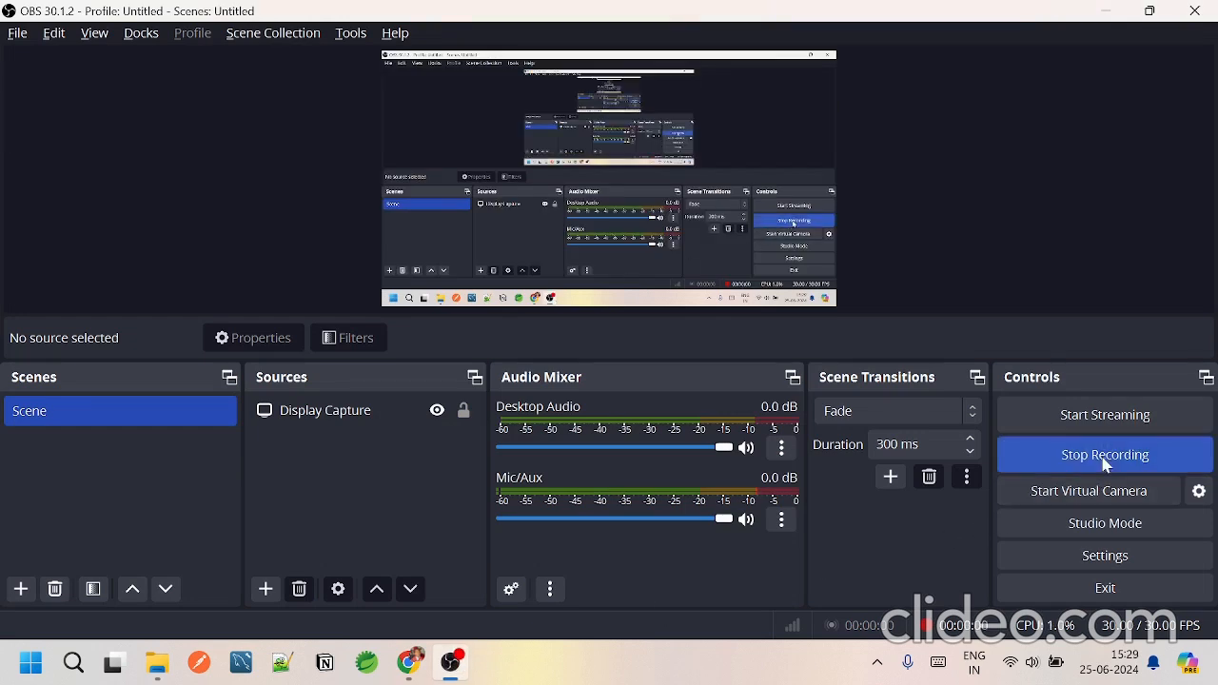
left_click(1104, 459)
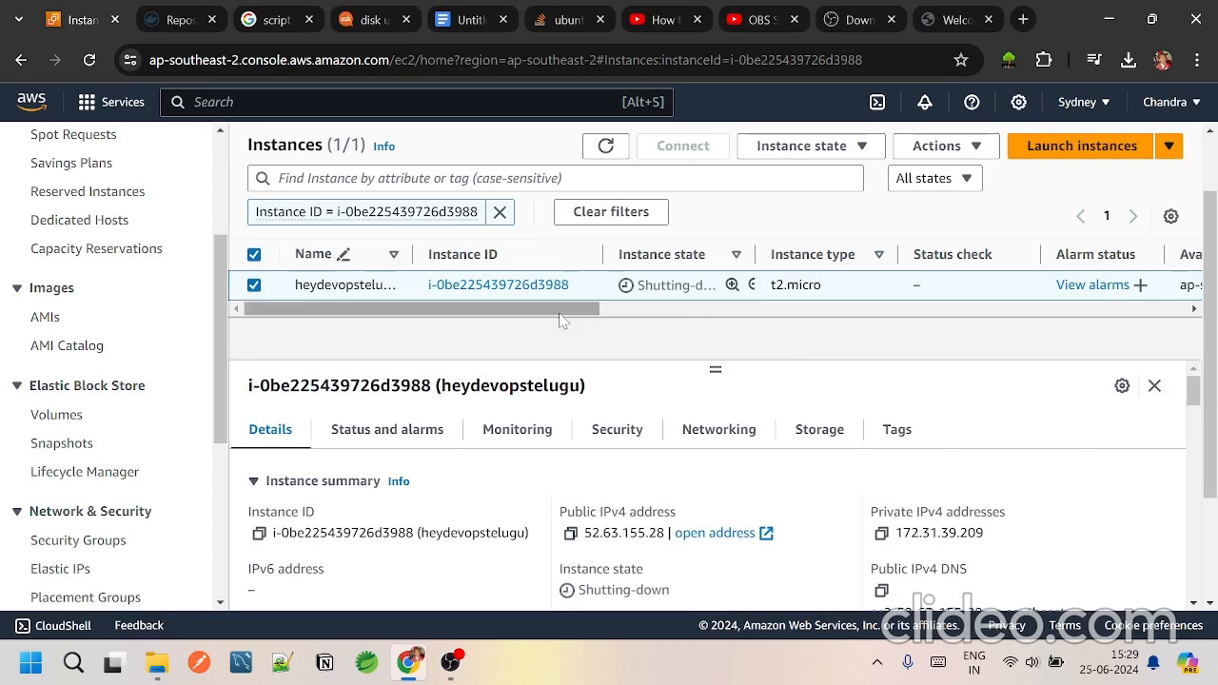
Step: Refresh the instances list and check the state of the heydevopstelugu instance
left_click_drag(653, 314, 569, 364)
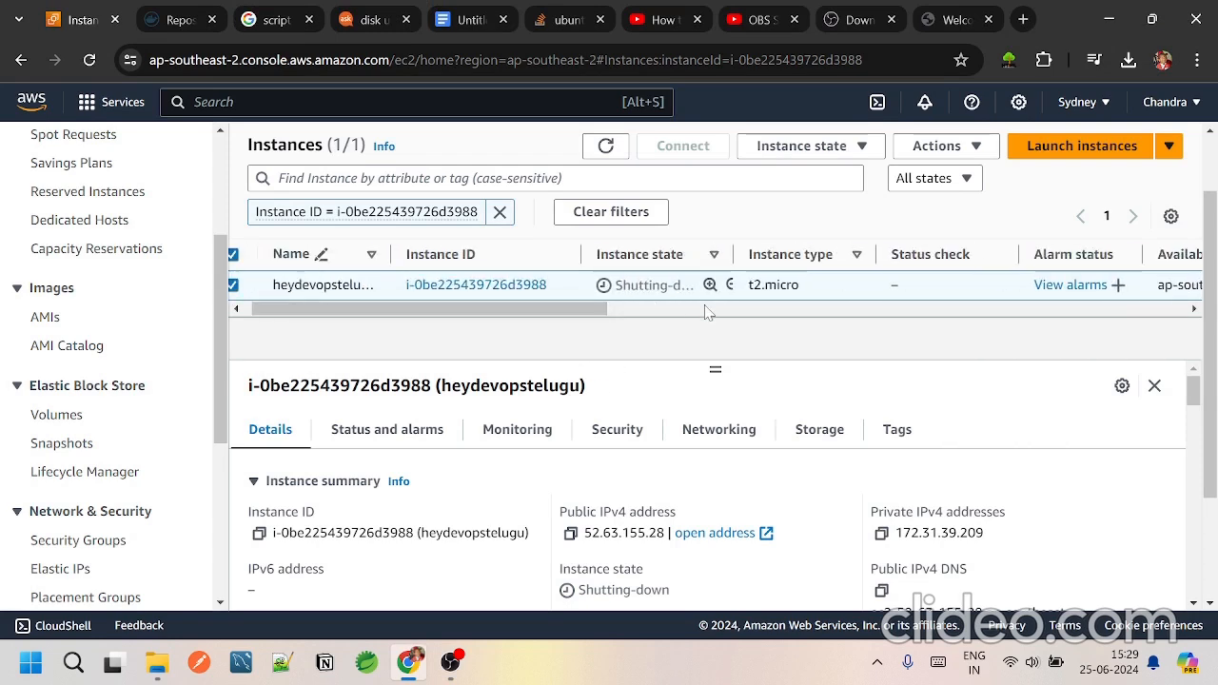
left_click(606, 146)
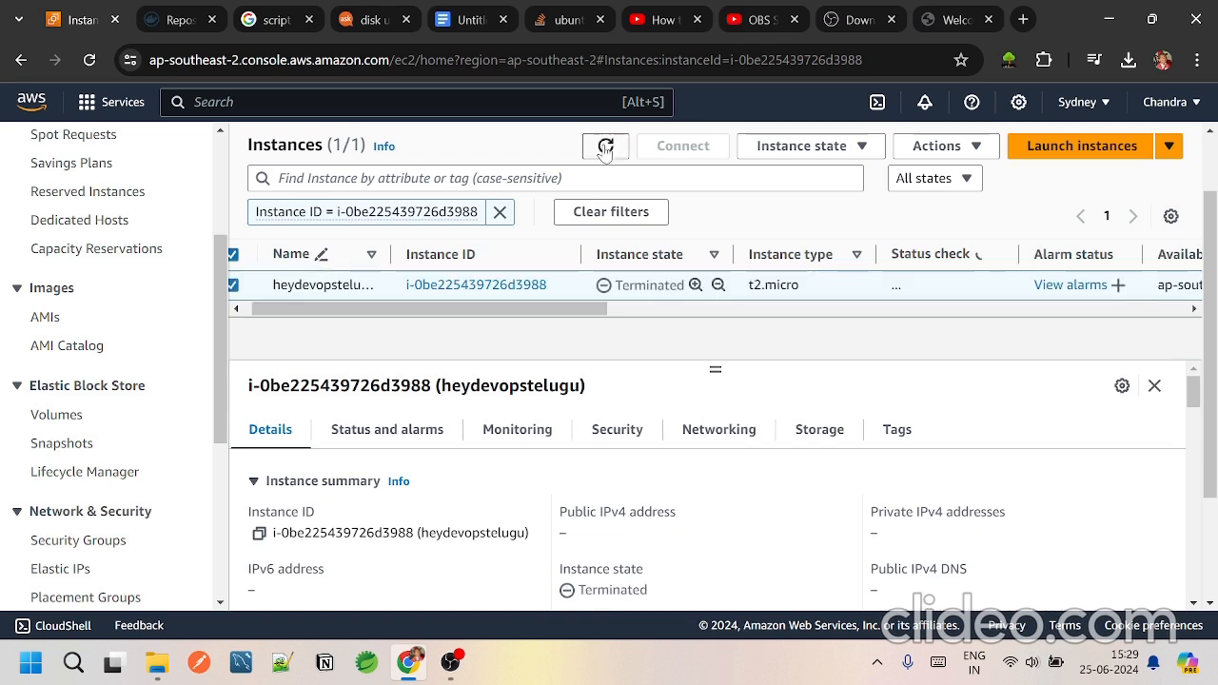
left_click_drag(647, 317, 484, 356)
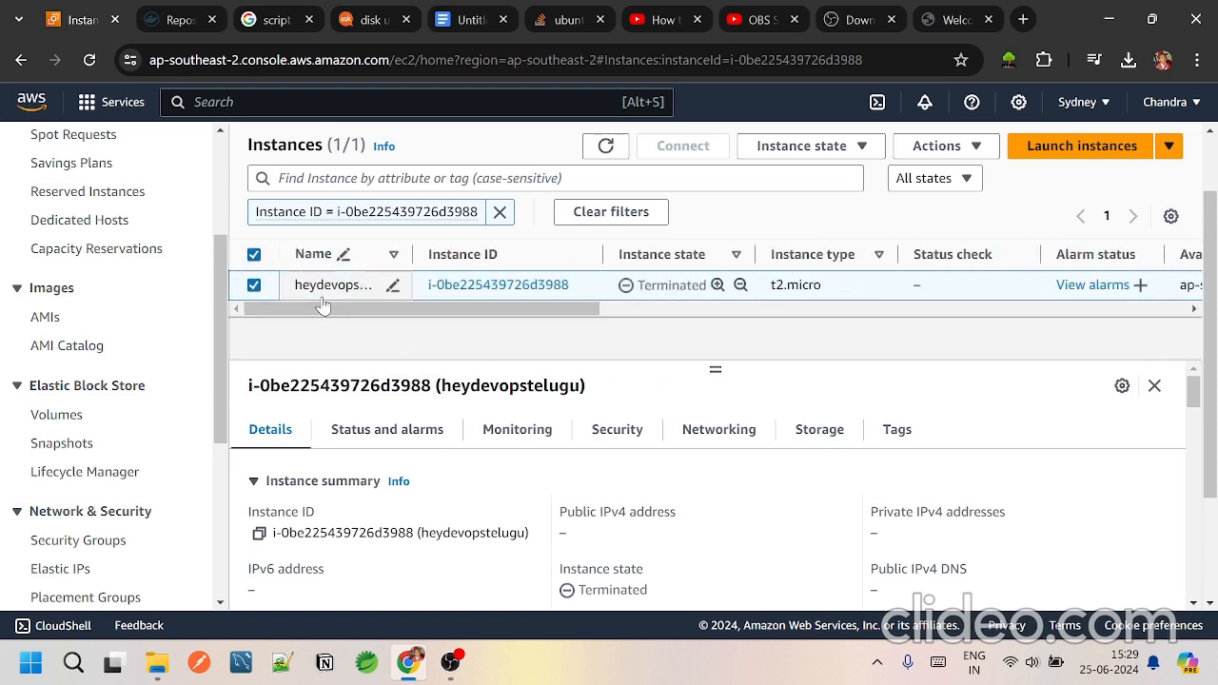
Step: Terminate the heydevopstelugu instance again and refresh the instances list
left_click(765, 158)
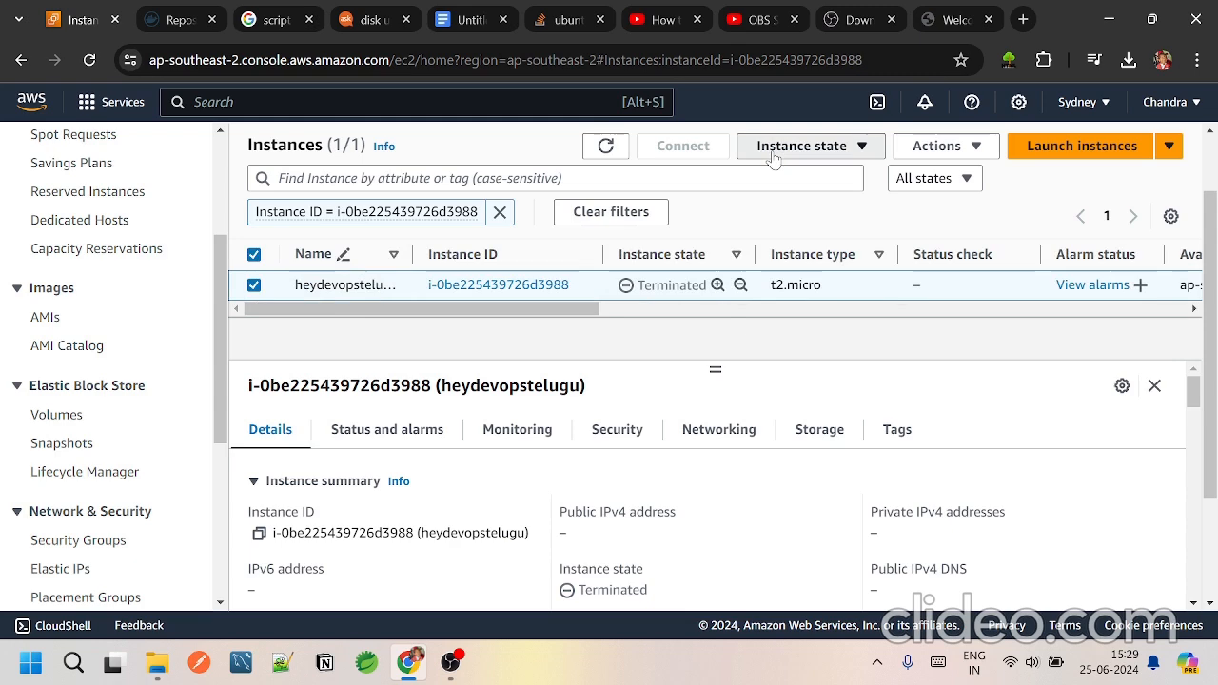
left_click(795, 290)
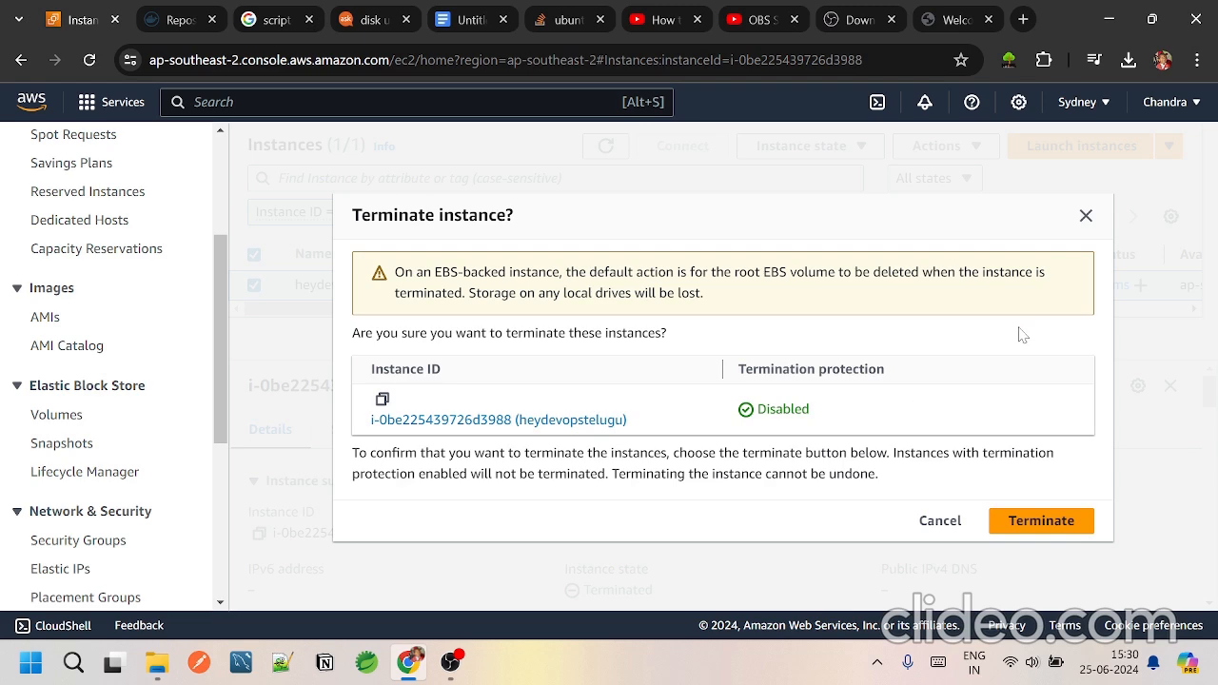
left_click(1042, 529)
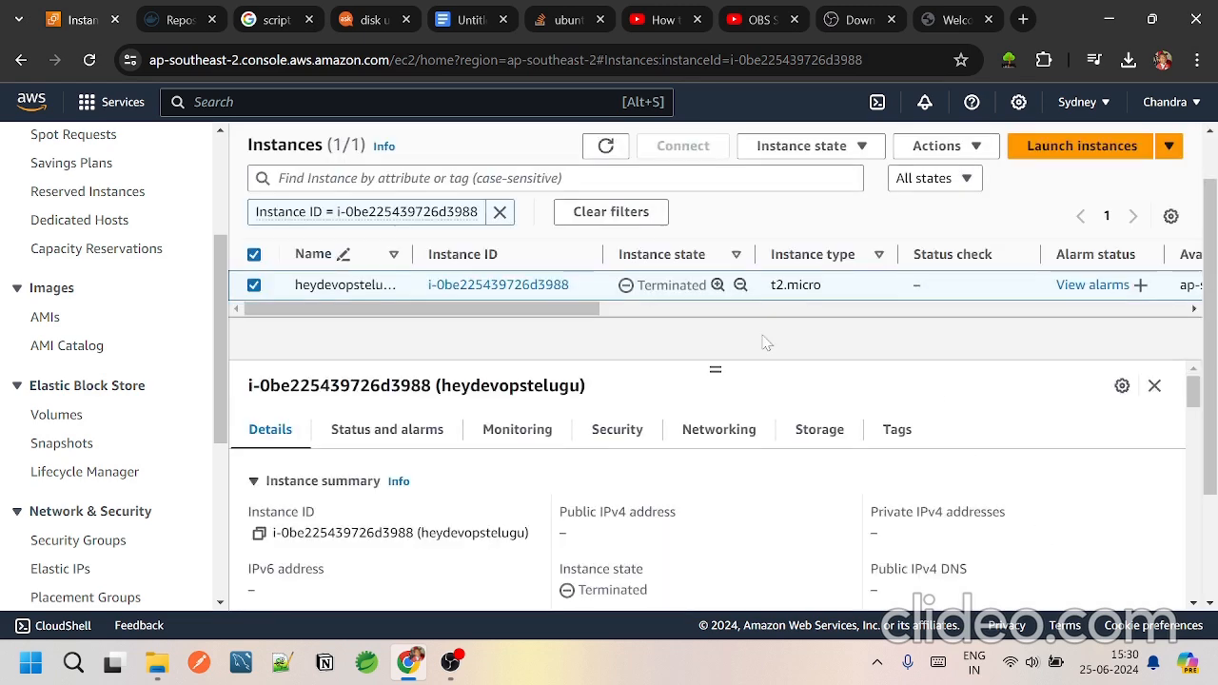
left_click(603, 150)
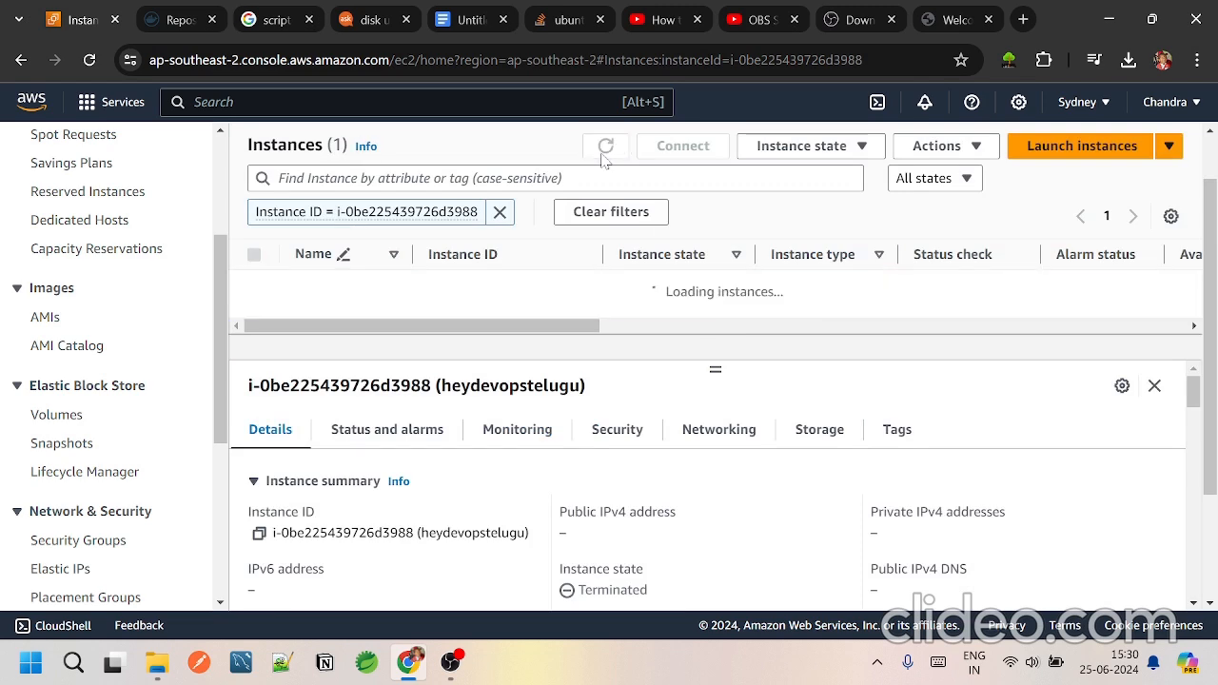
left_click_drag(605, 310, 280, 339)
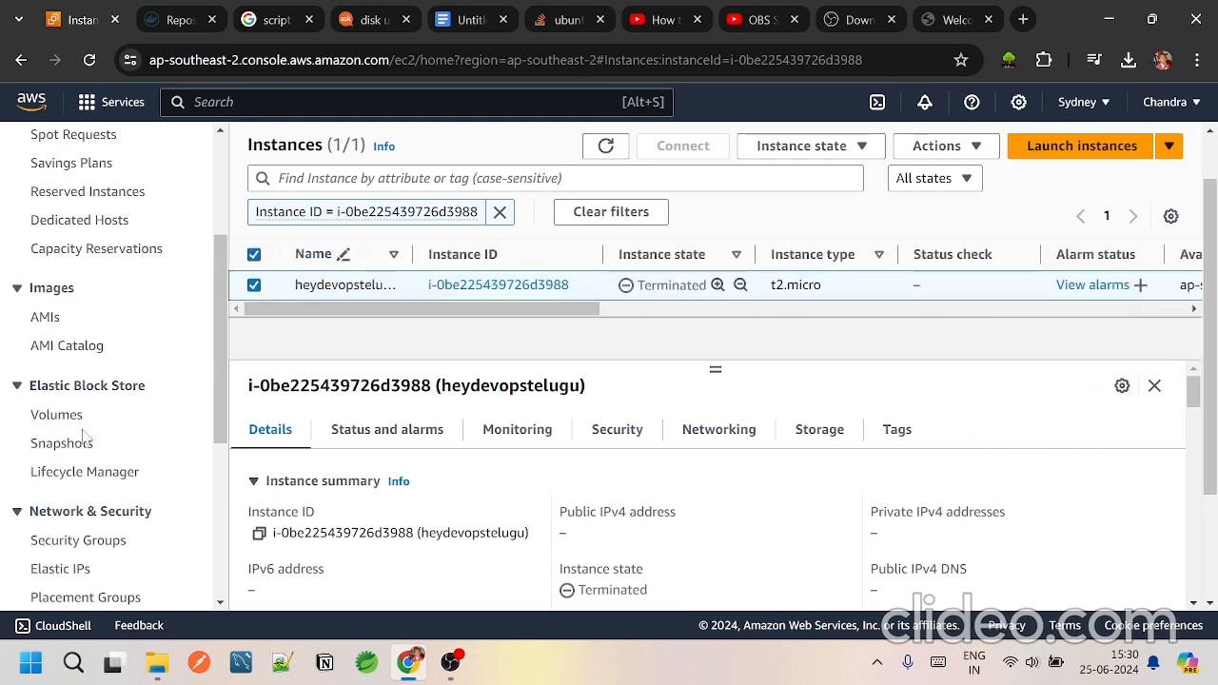
Step: Check the Sydney region for remaining EBS volumes and Elastic IP addresses
left_click(57, 416)
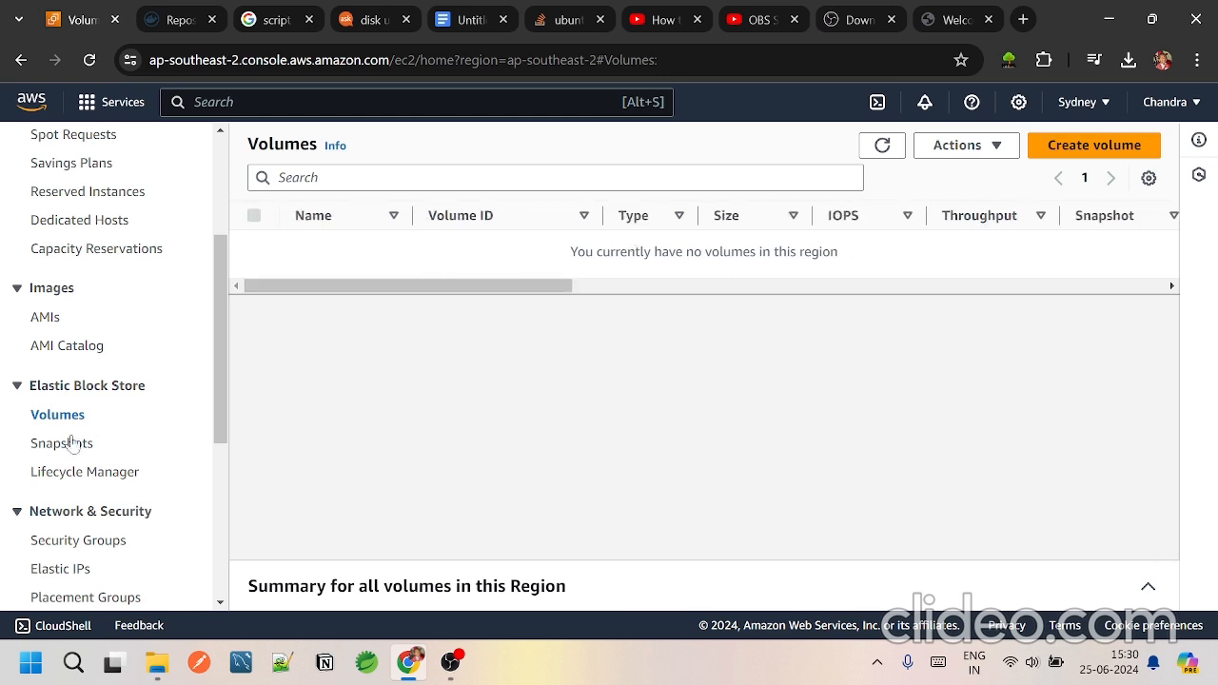
scroll(73, 480, "down", 1)
left_click(76, 480)
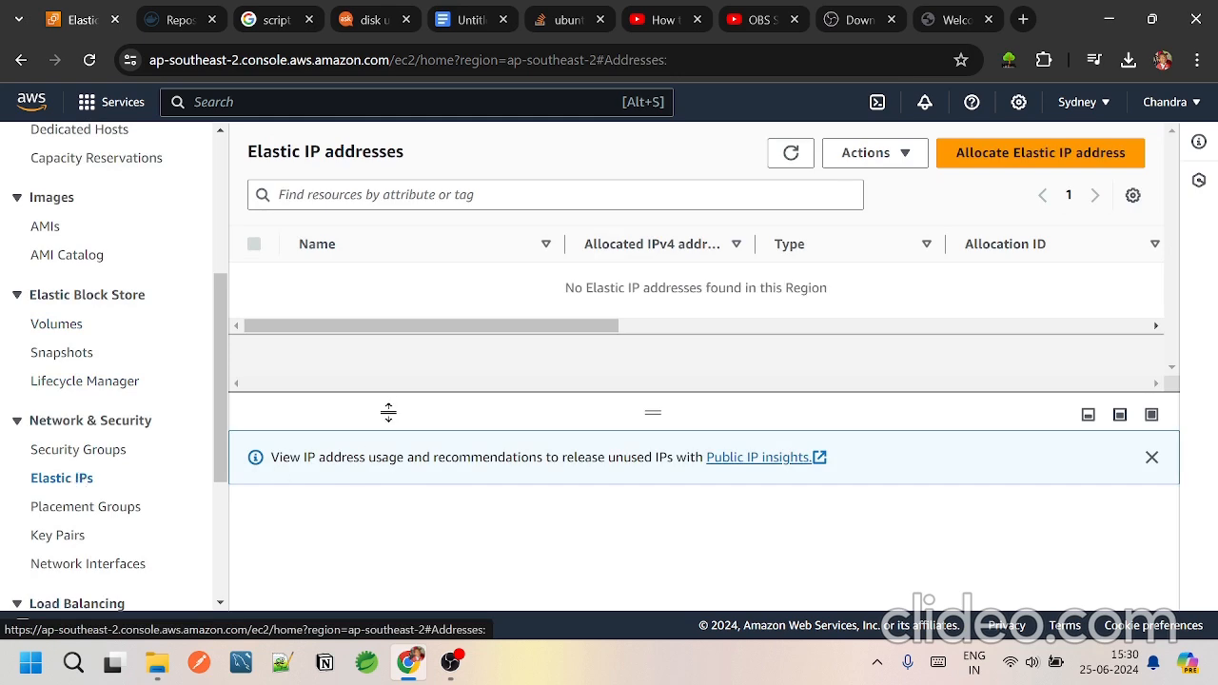
left_click_drag(413, 326, 339, 321)
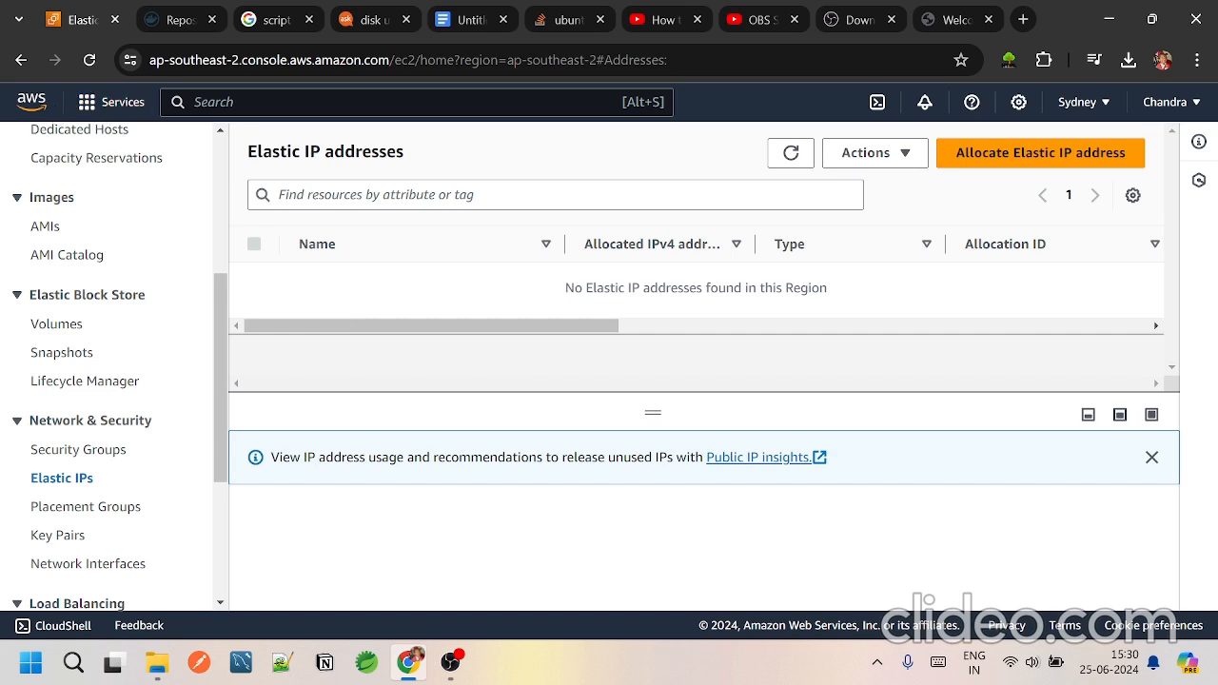
Step: Open the EC2 dashboard and reload it to check the region's resource counts
scroll(134, 218, "up", 4)
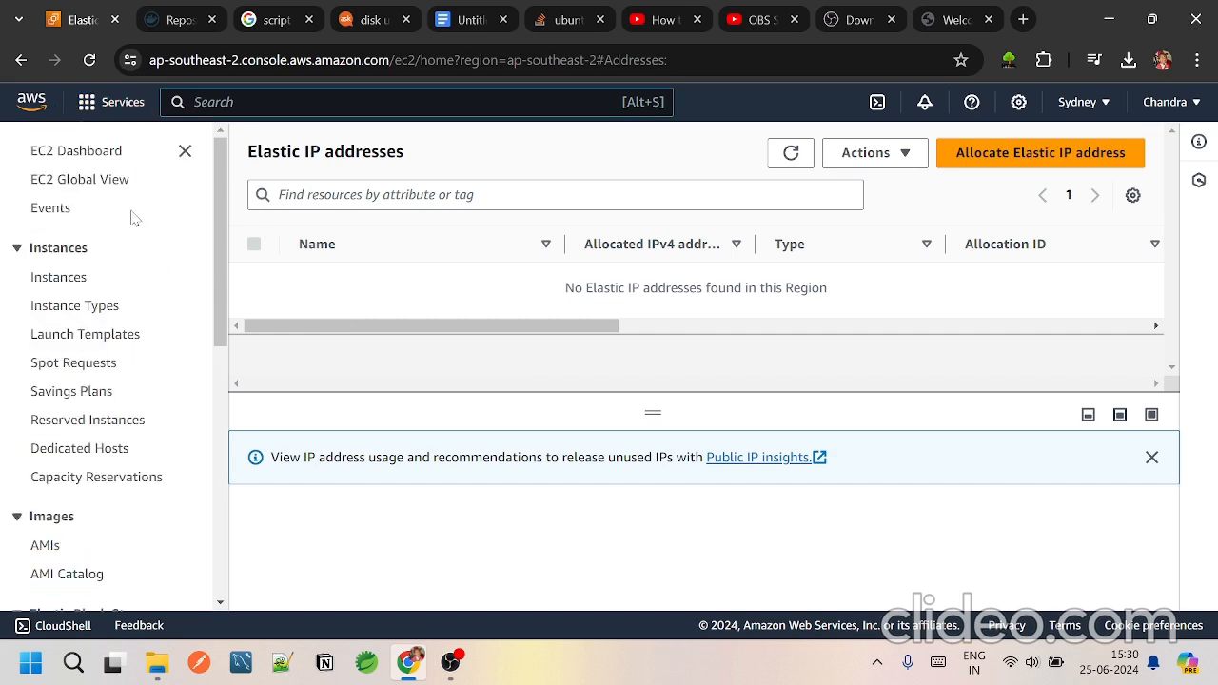
left_click(77, 155)
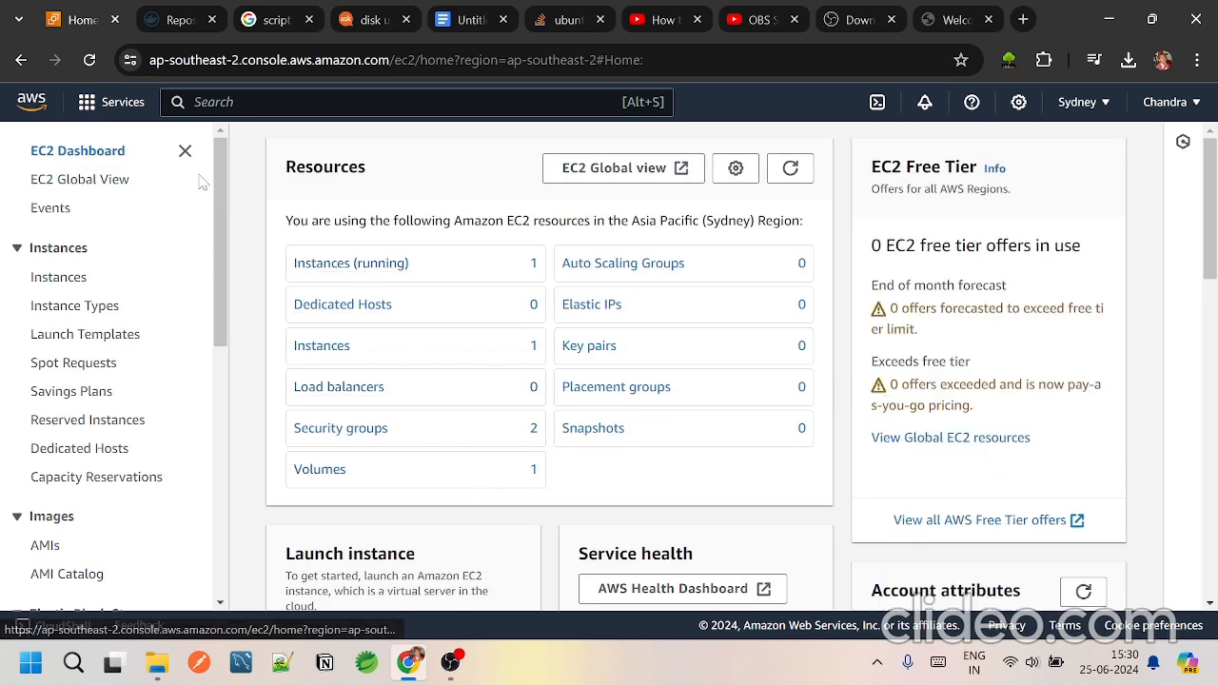
left_click(90, 60)
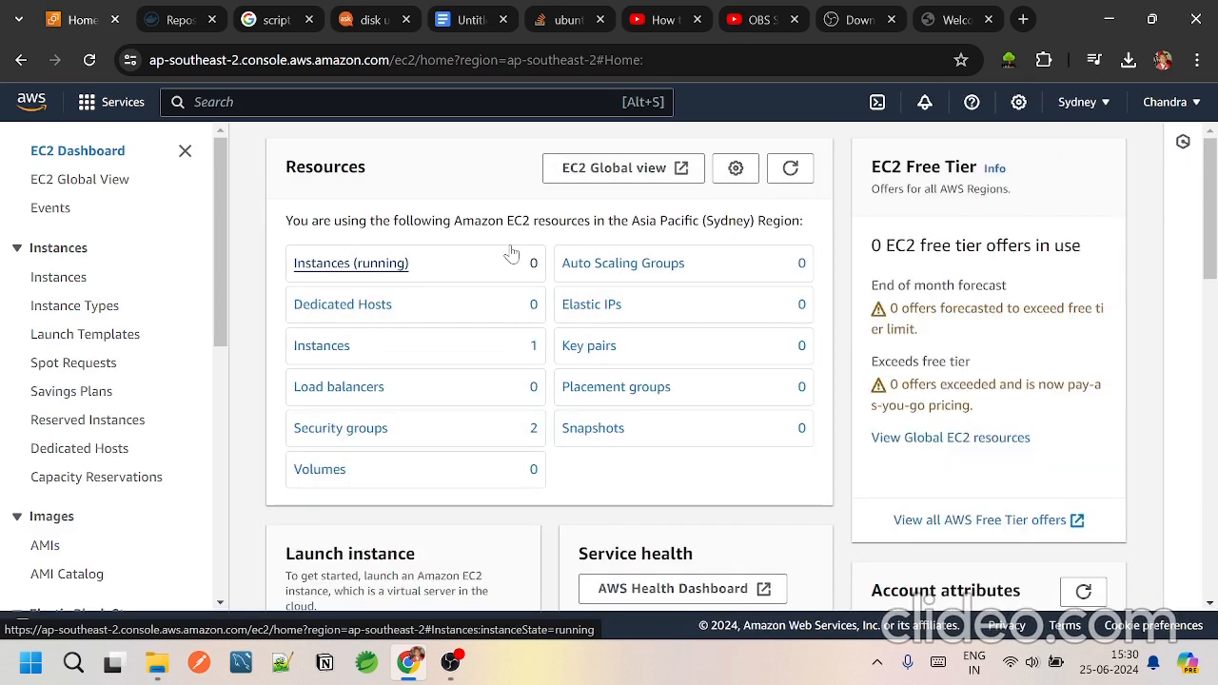
Step: Open the full instances list, select the heydevopstelugu instance, and review its available state actions and details
left_click(309, 352)
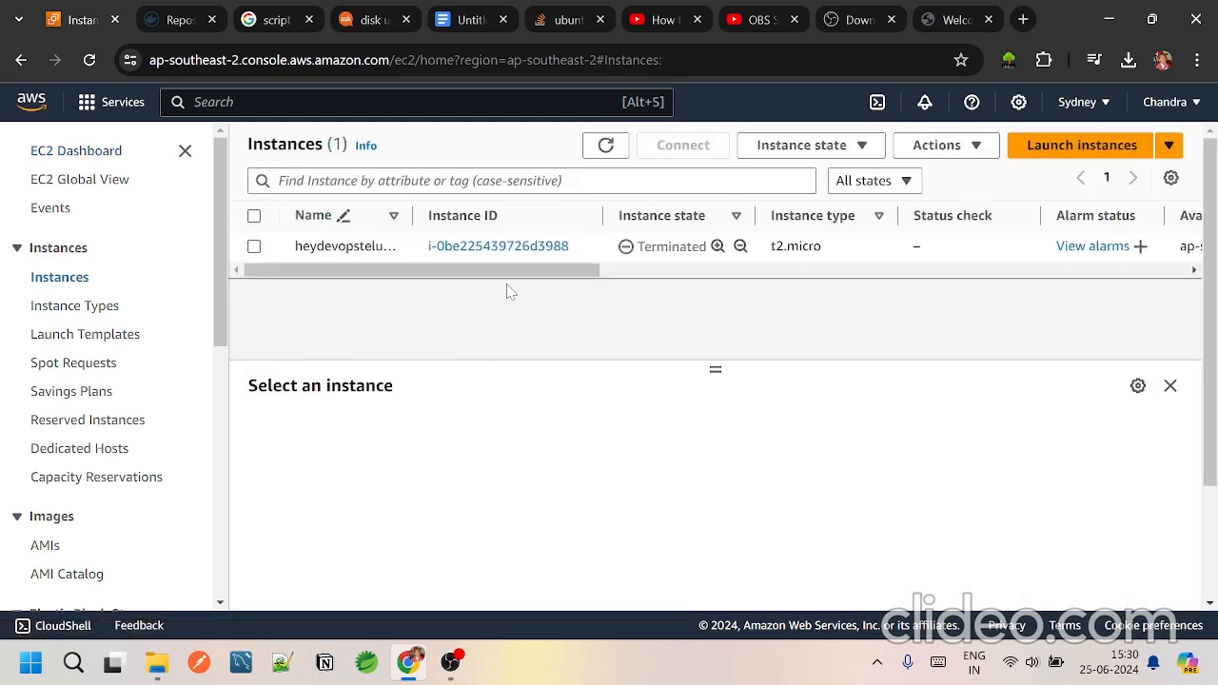
left_click_drag(500, 273, 478, 323)
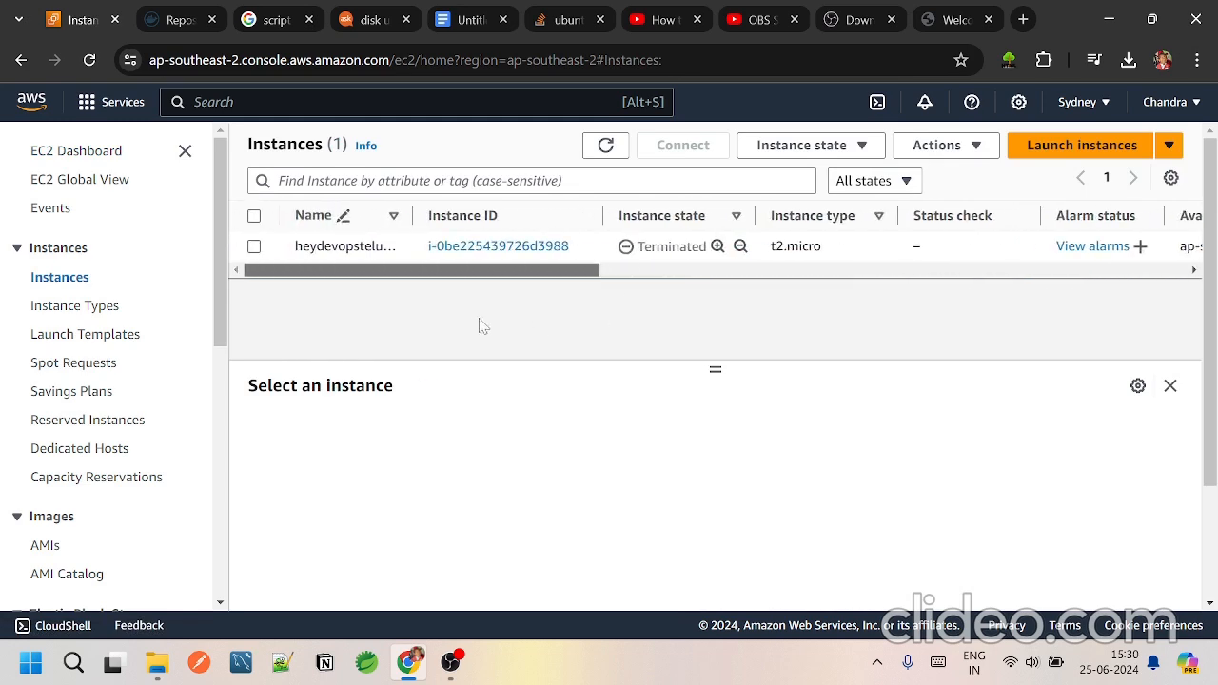
left_click(254, 247)
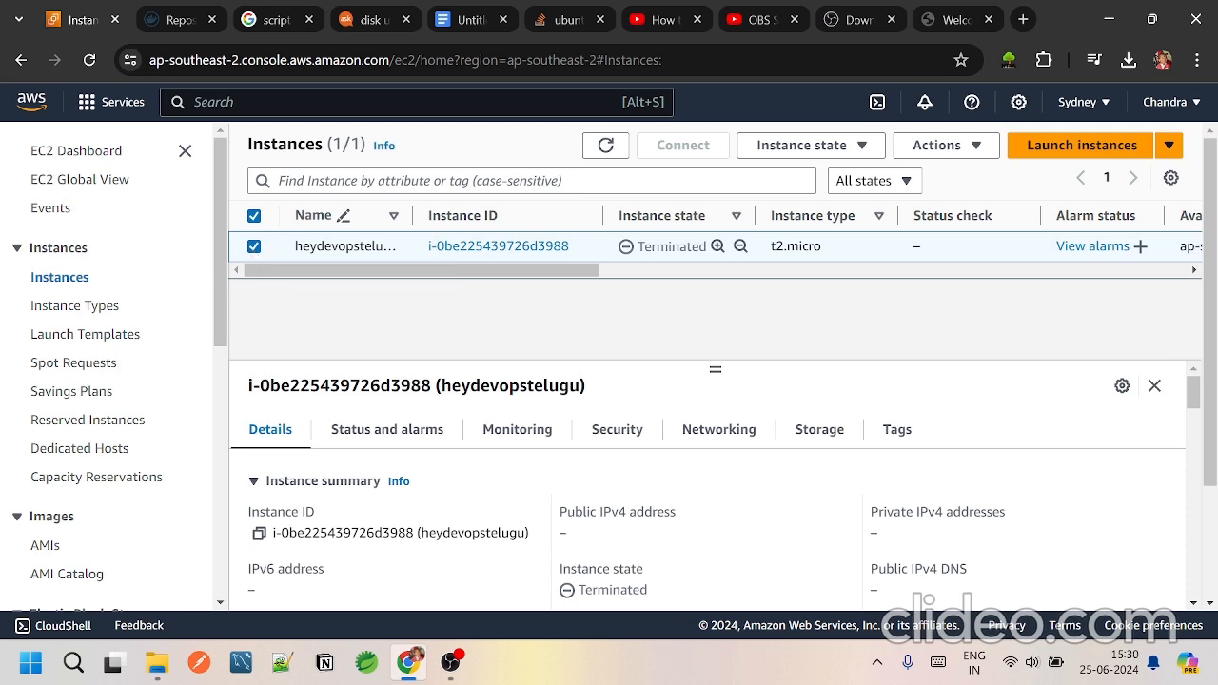
left_click(817, 146)
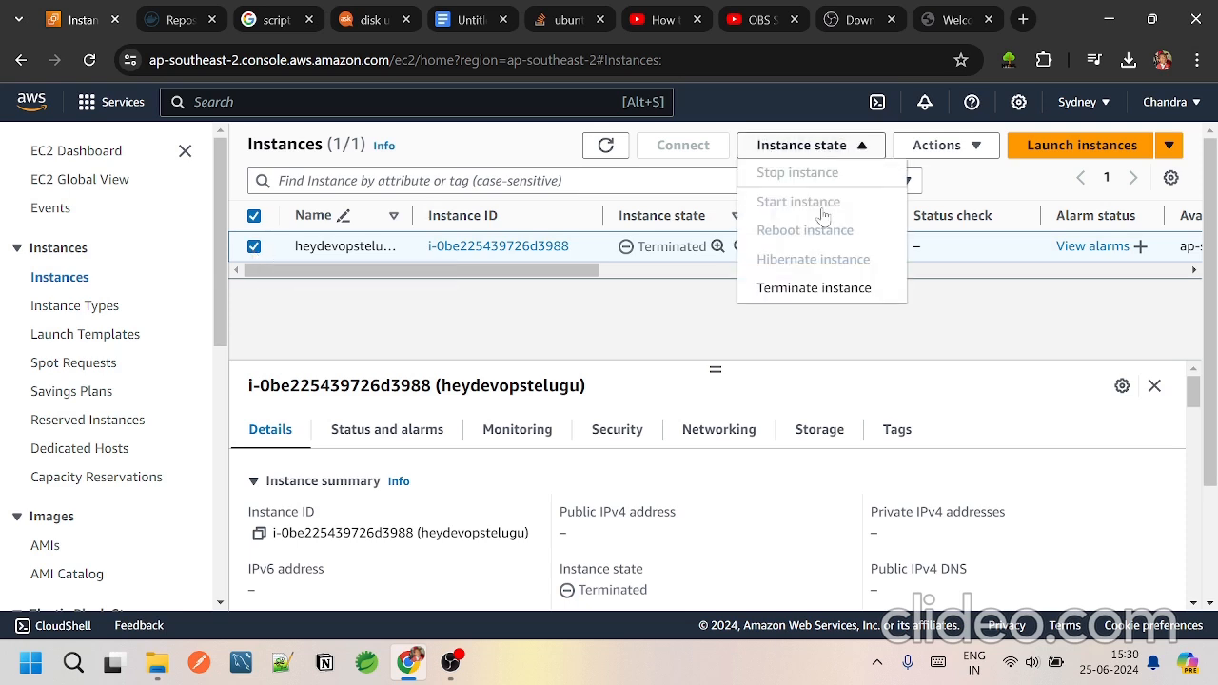
left_click(790, 496)
scroll(786, 504, "down", 3)
scroll(786, 504, "down", 8)
scroll(787, 505, "up", 10)
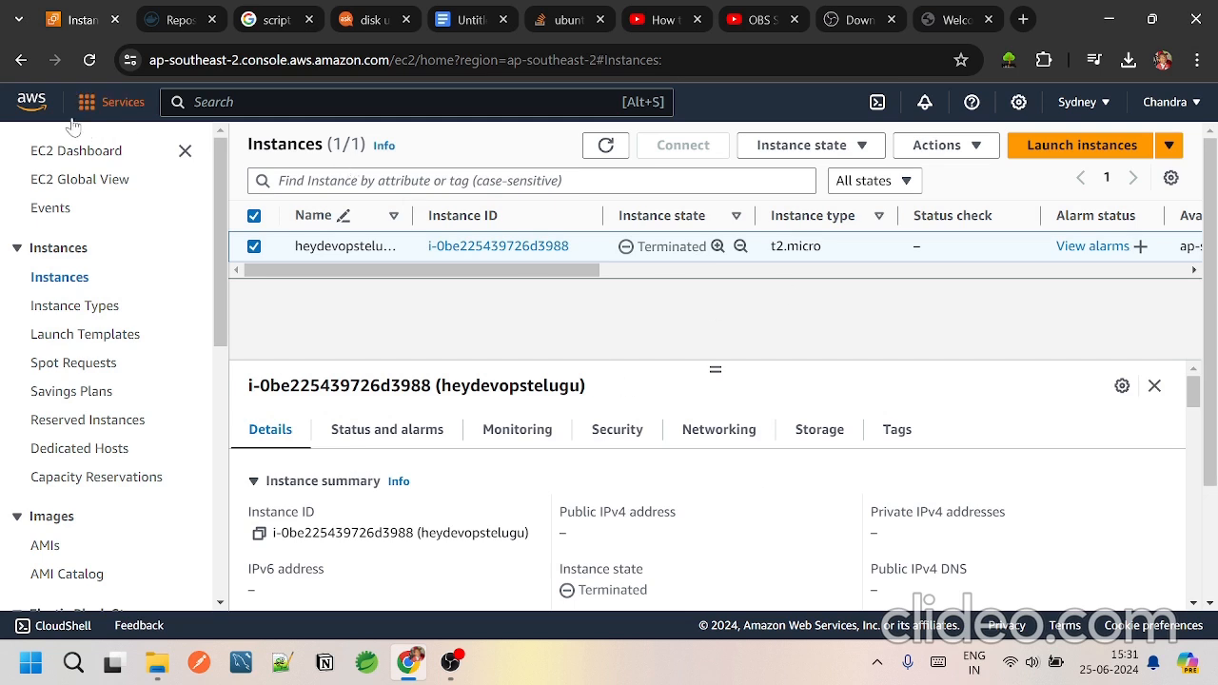
Step: Return to the EC2 dashboard and open the region's security groups list
left_click(21, 59)
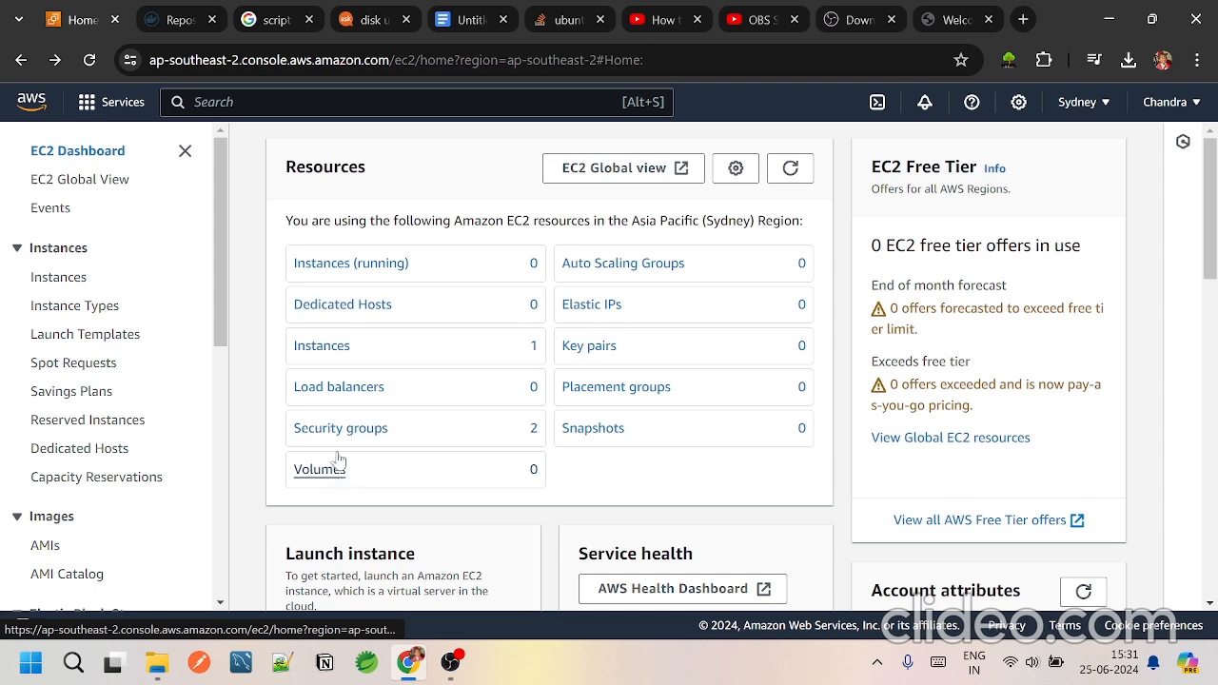
left_click(379, 430)
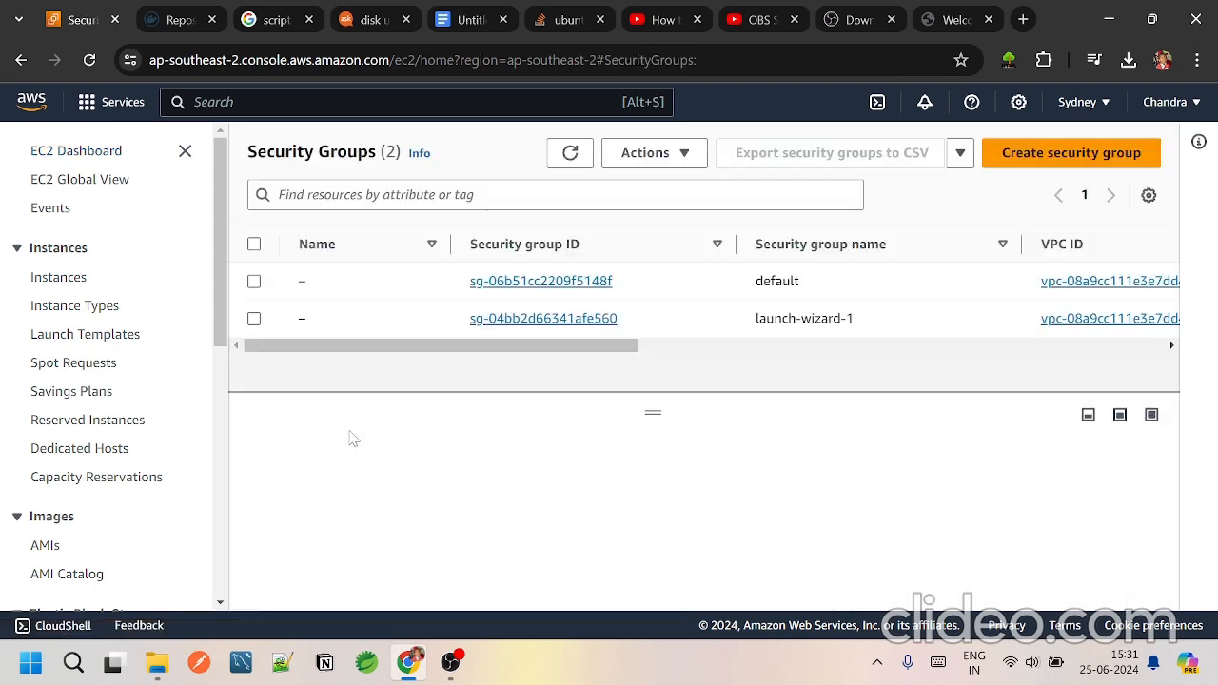
left_click(254, 282)
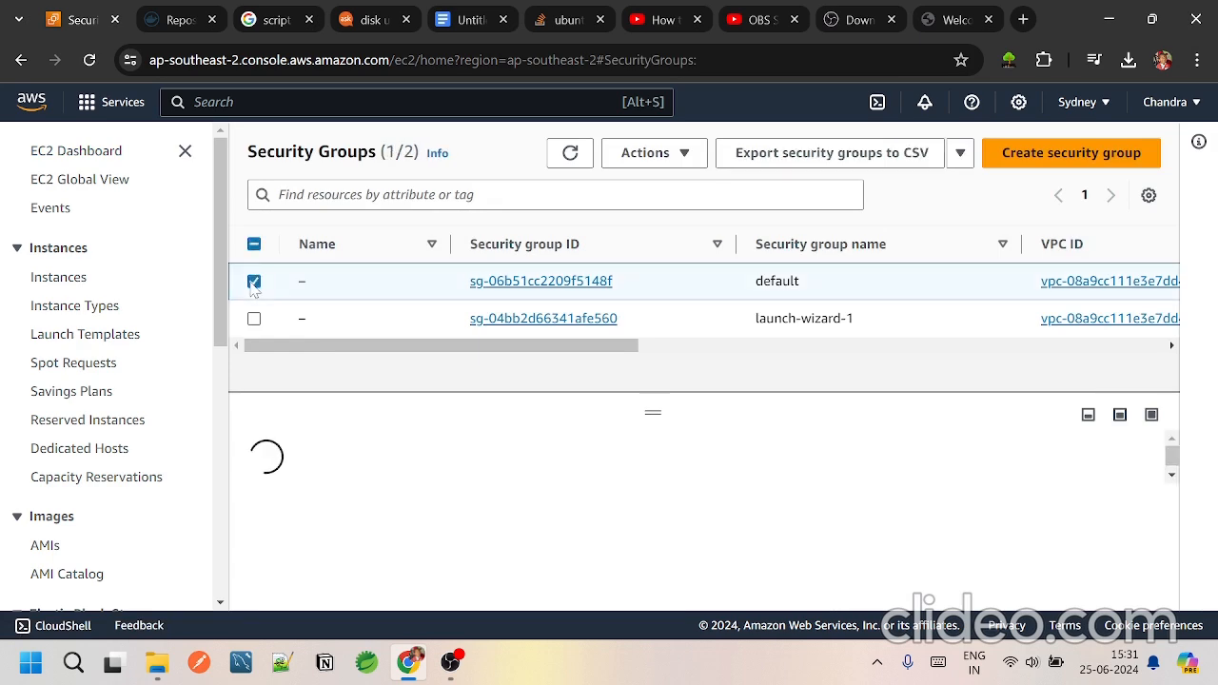
left_click(254, 318)
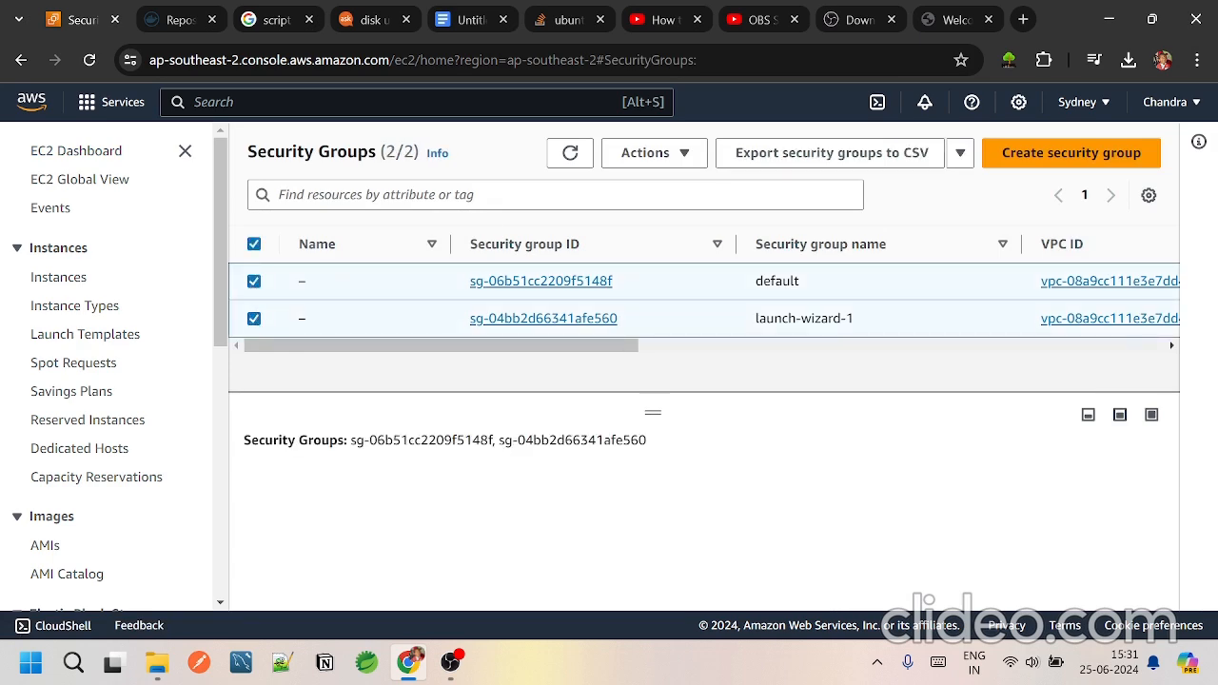
left_click(877, 164)
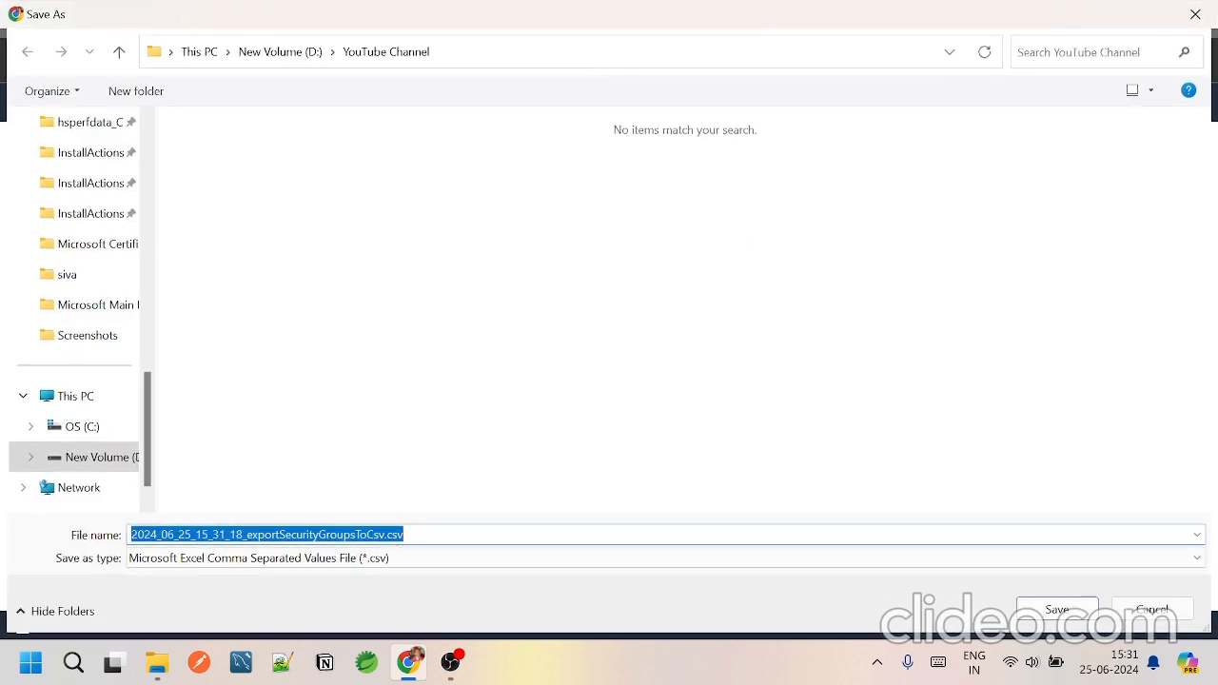
left_click(1196, 14)
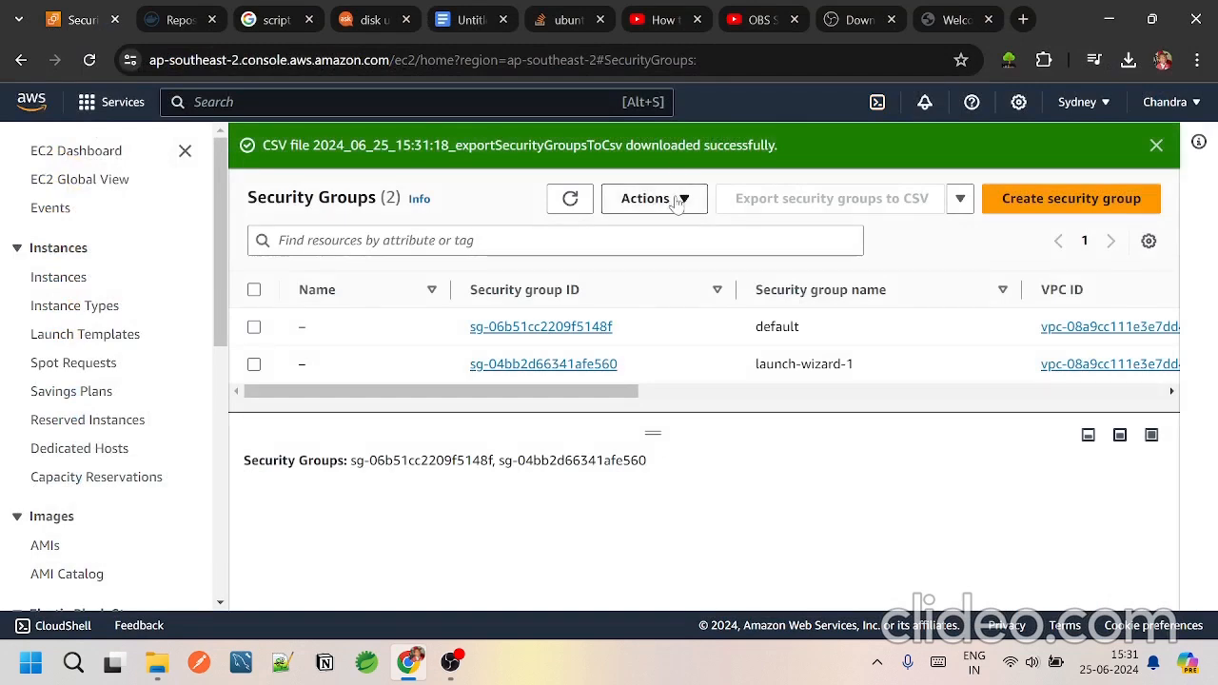
left_click(676, 202)
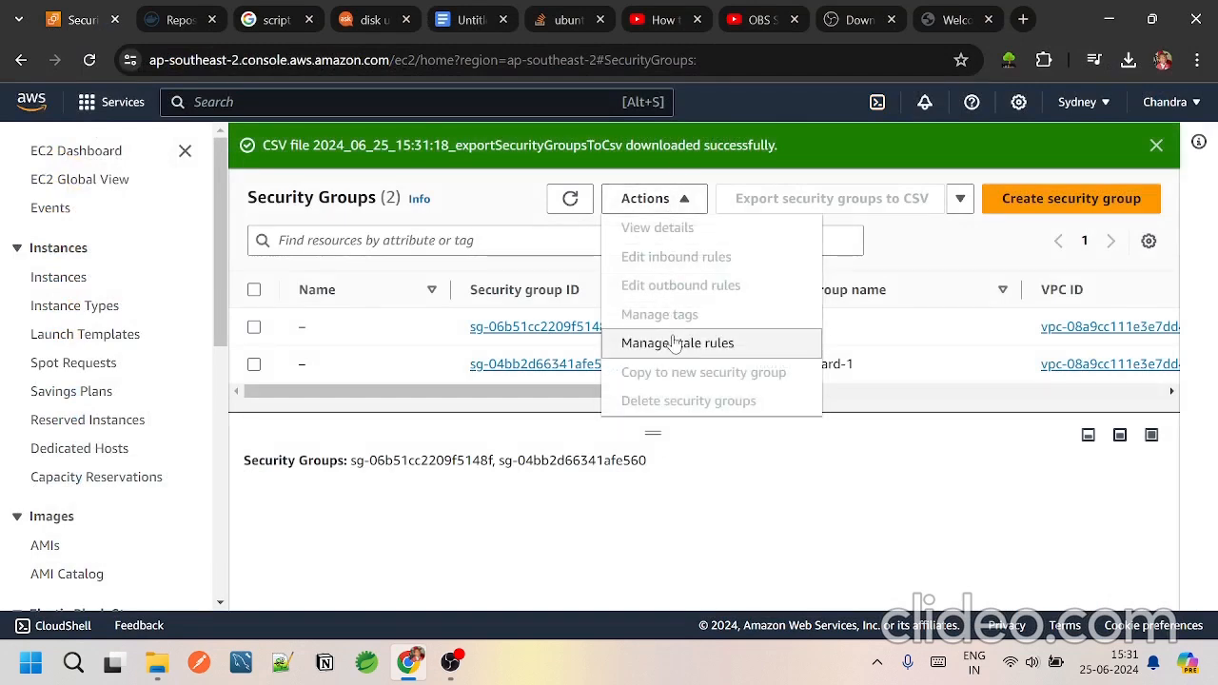
left_click(579, 498)
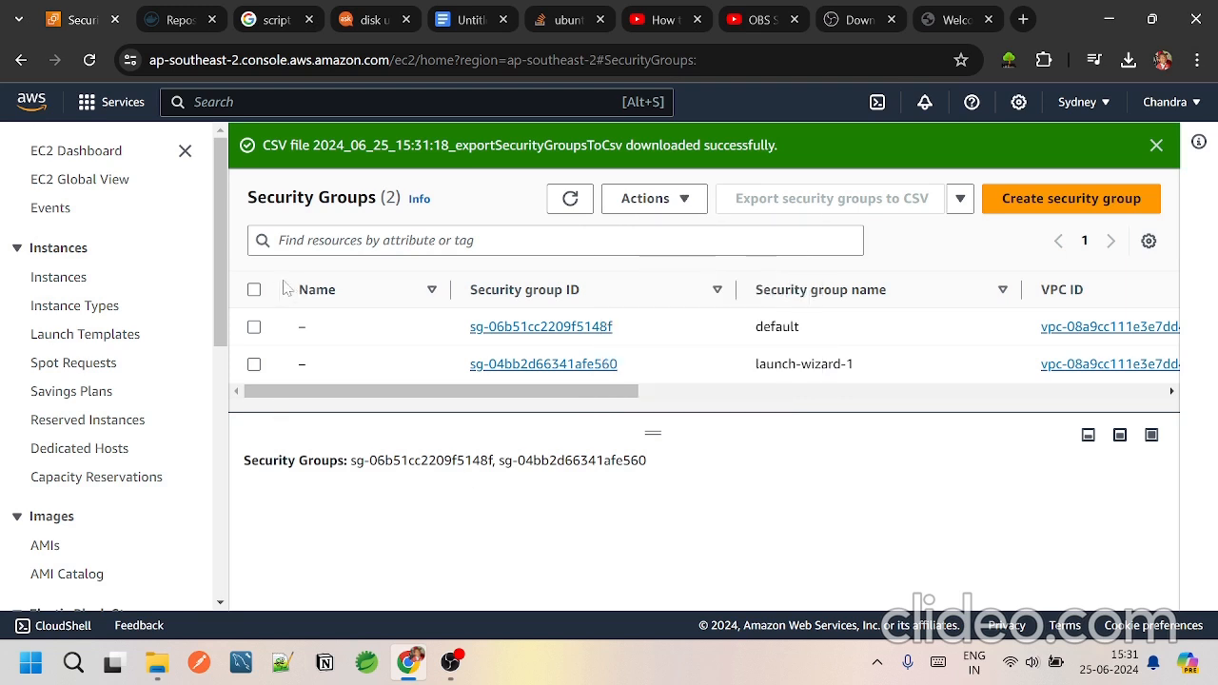
Step: Select all the region's security groups, delete the ones that can be removed by confirming with "delete", and refresh the list
left_click(254, 291)
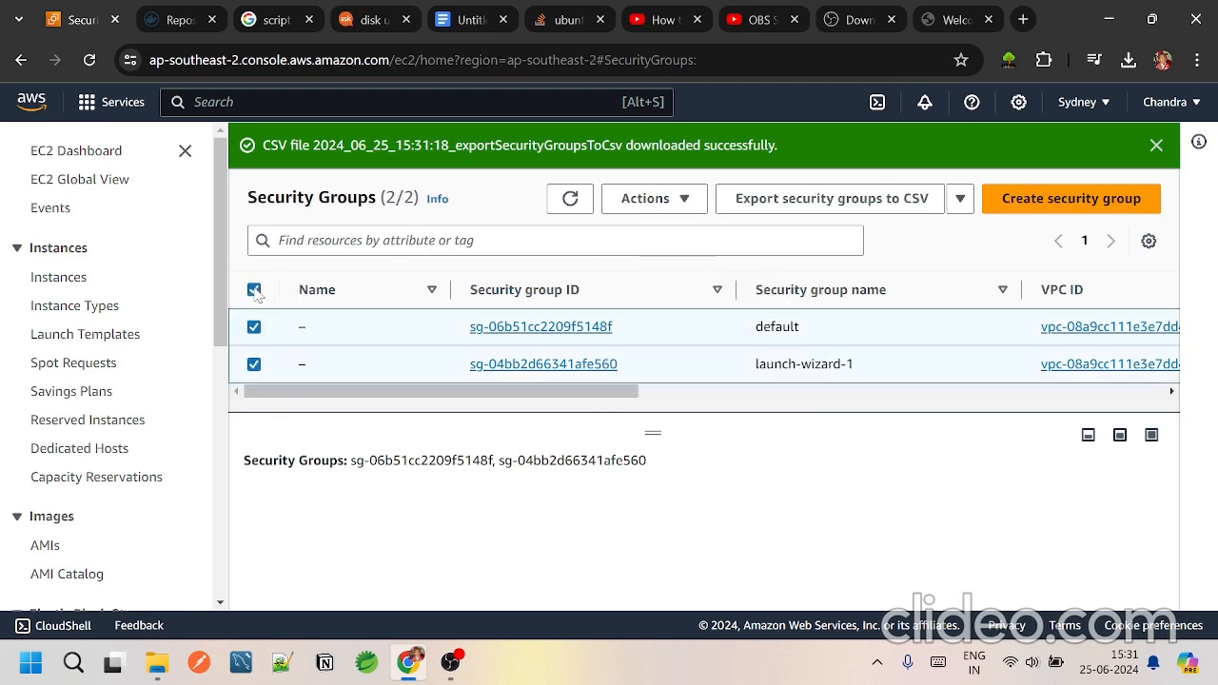
left_click(655, 202)
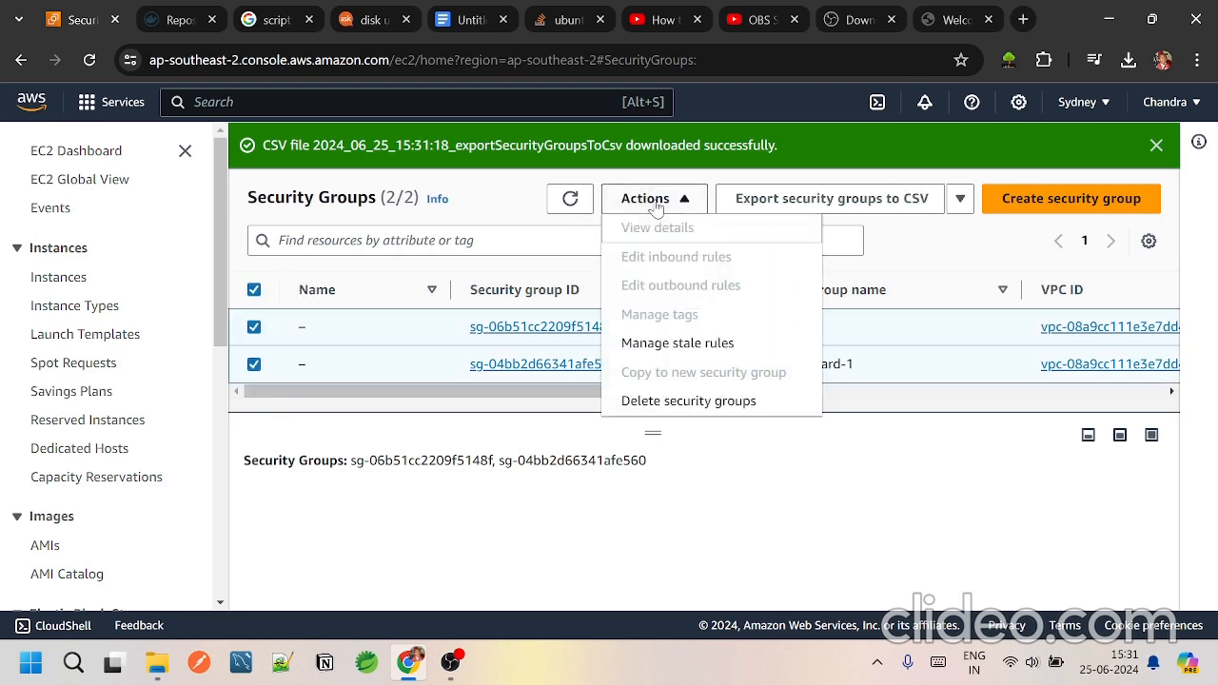
left_click(696, 401)
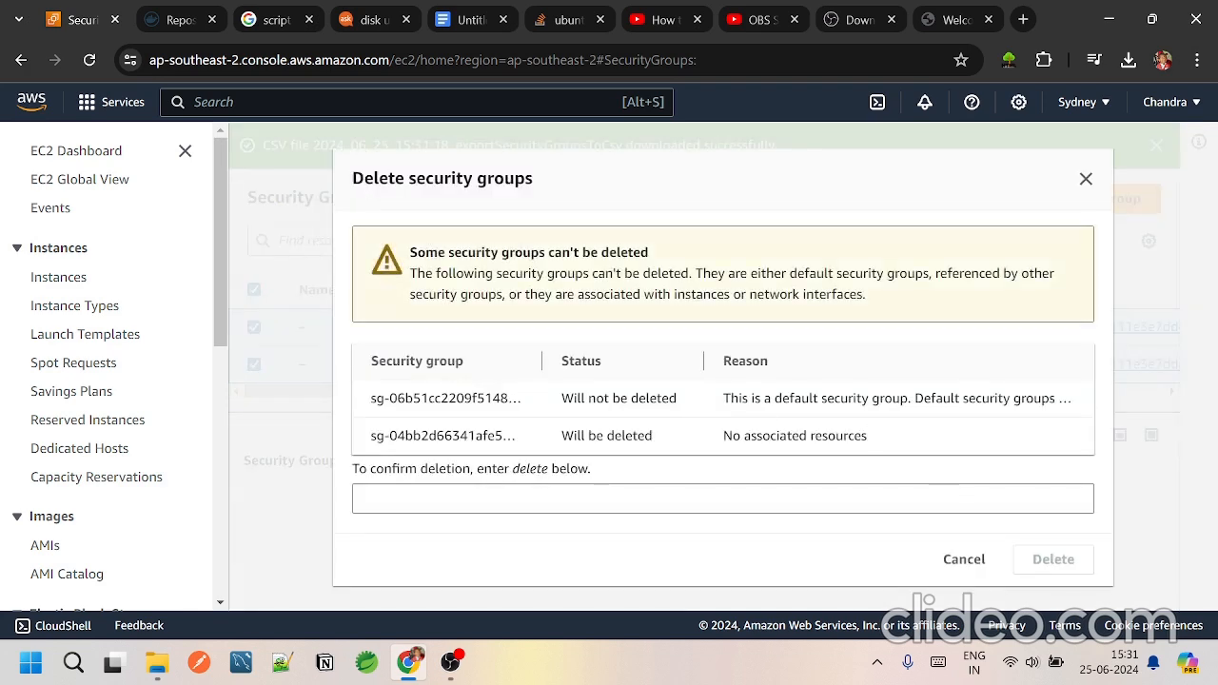
left_click(704, 499)
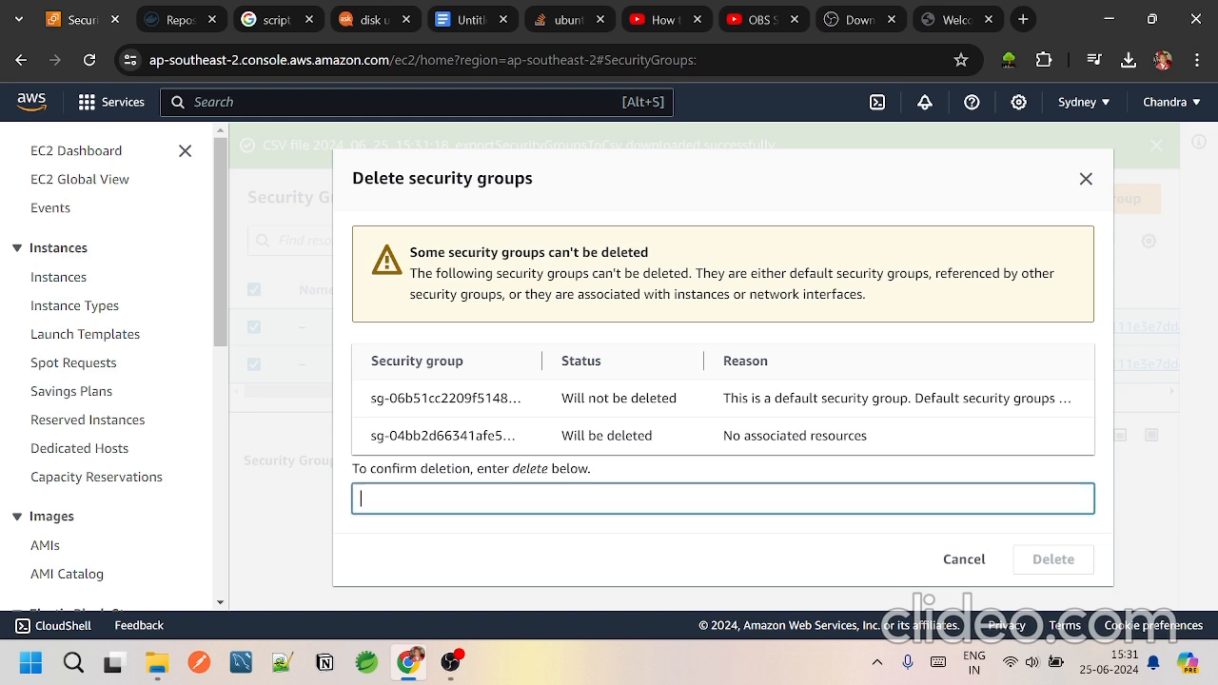
type("delets")
key("BackSpace")
type("e")
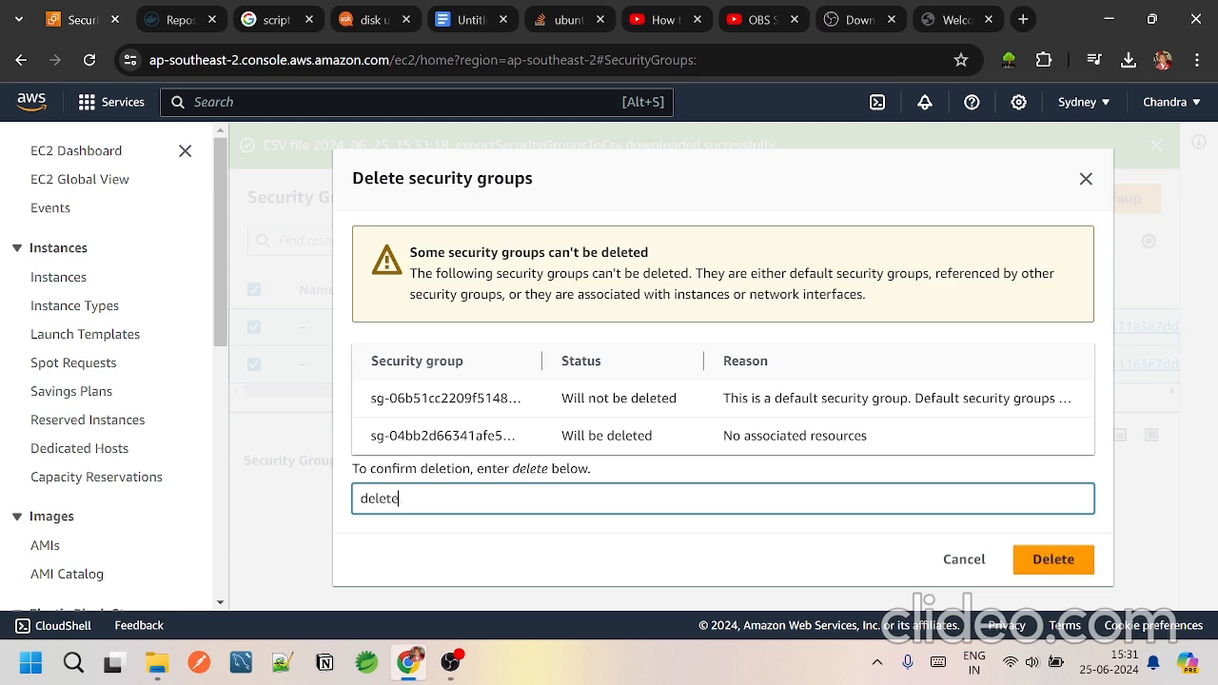
left_click(1072, 561)
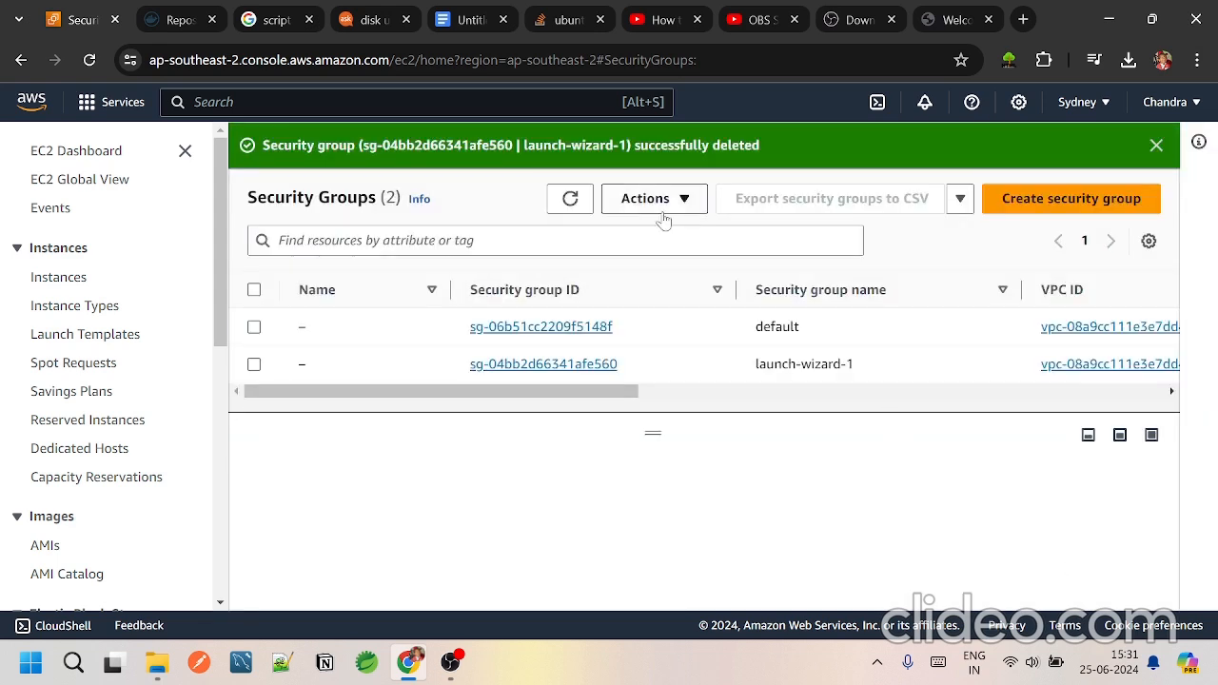
left_click(571, 200)
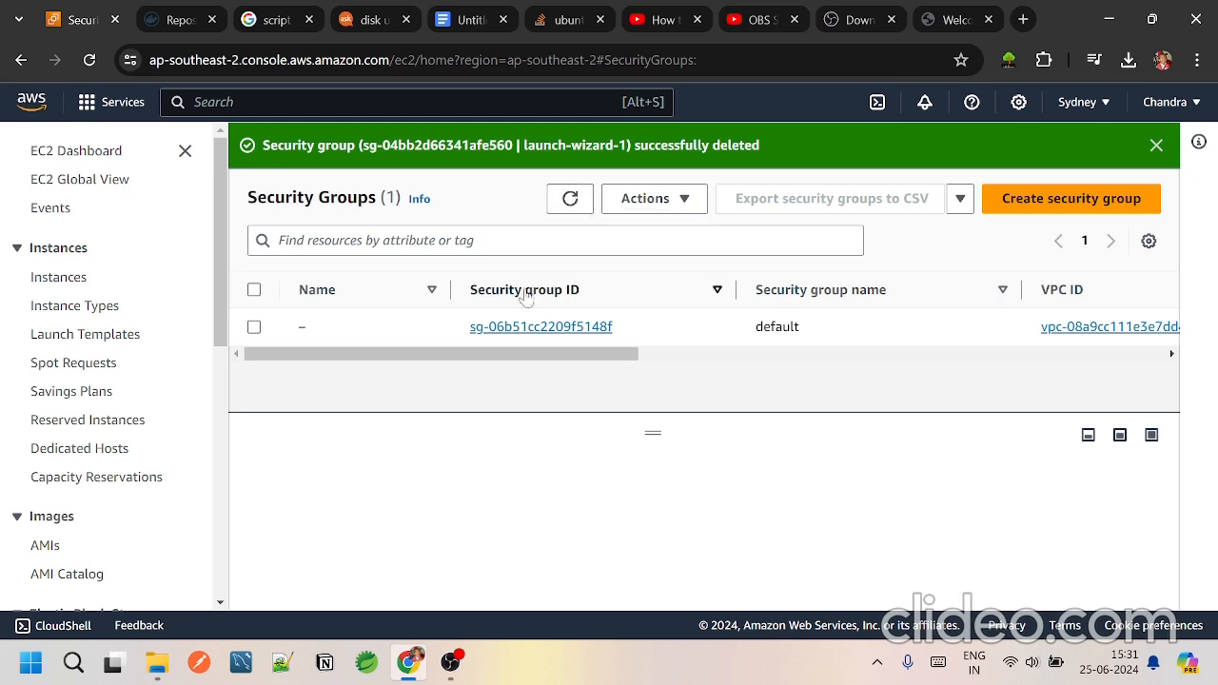
Step: Try to delete the remaining default security group, dismiss the deletion dialog, and clear the selection
left_click_drag(522, 354, 386, 351)
left_click(254, 326)
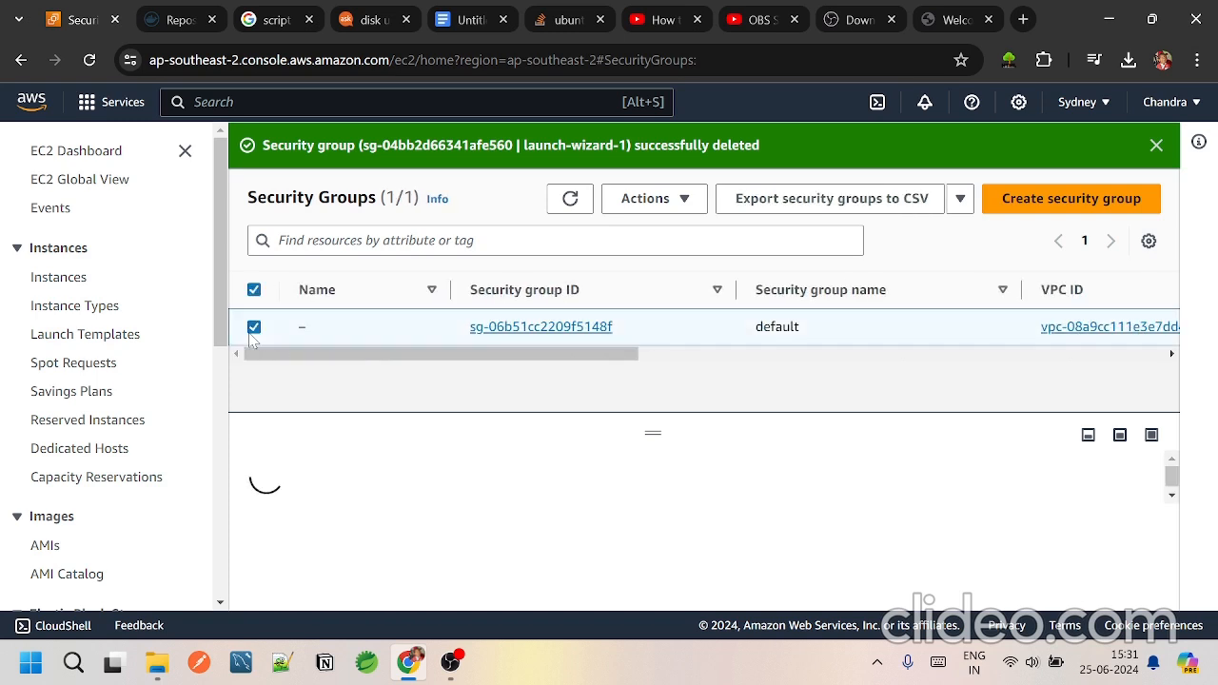
left_click(668, 199)
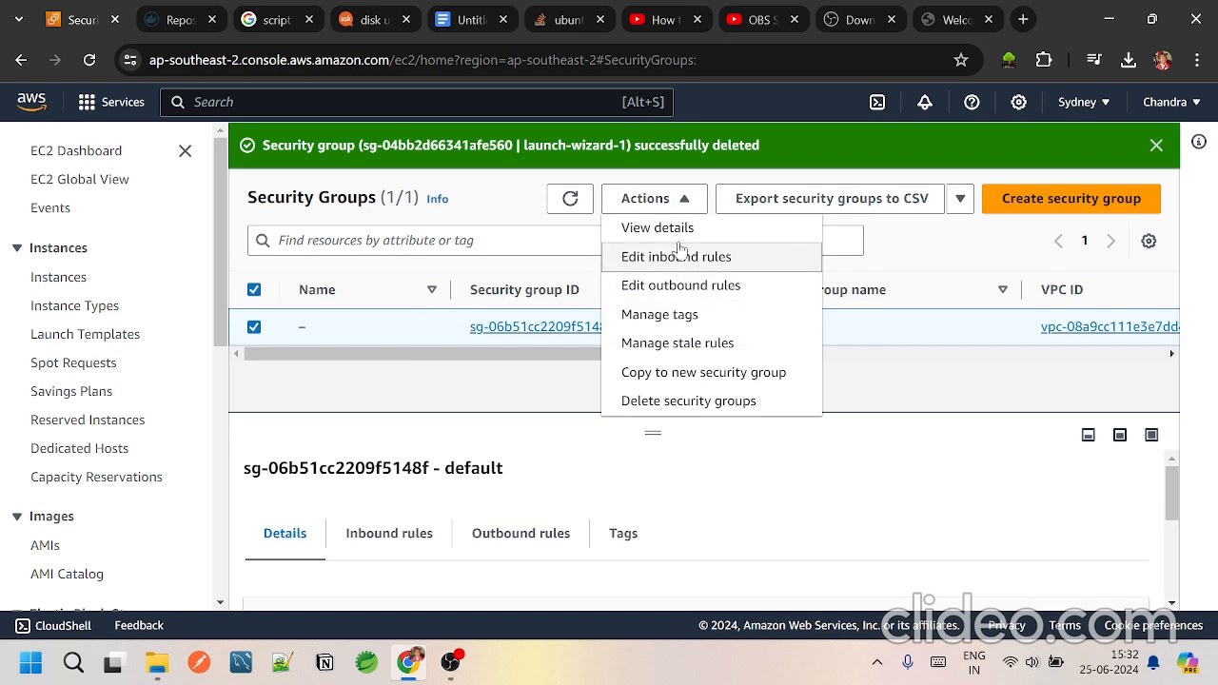
left_click(711, 399)
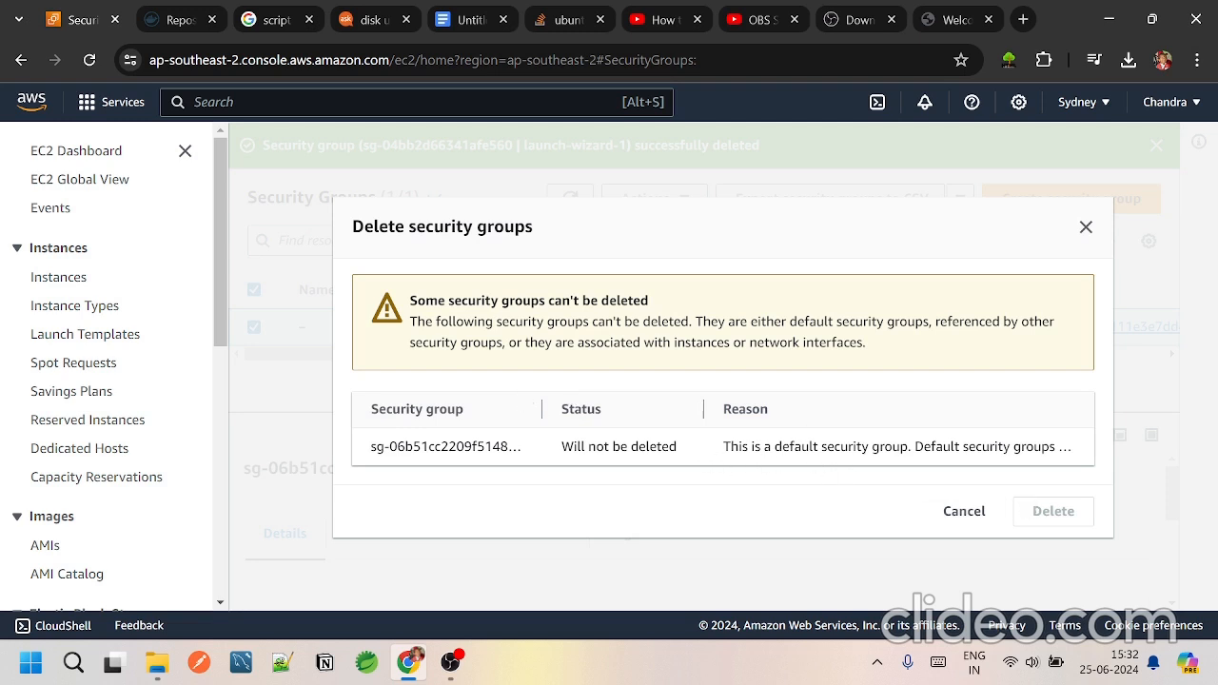
left_click(1085, 226)
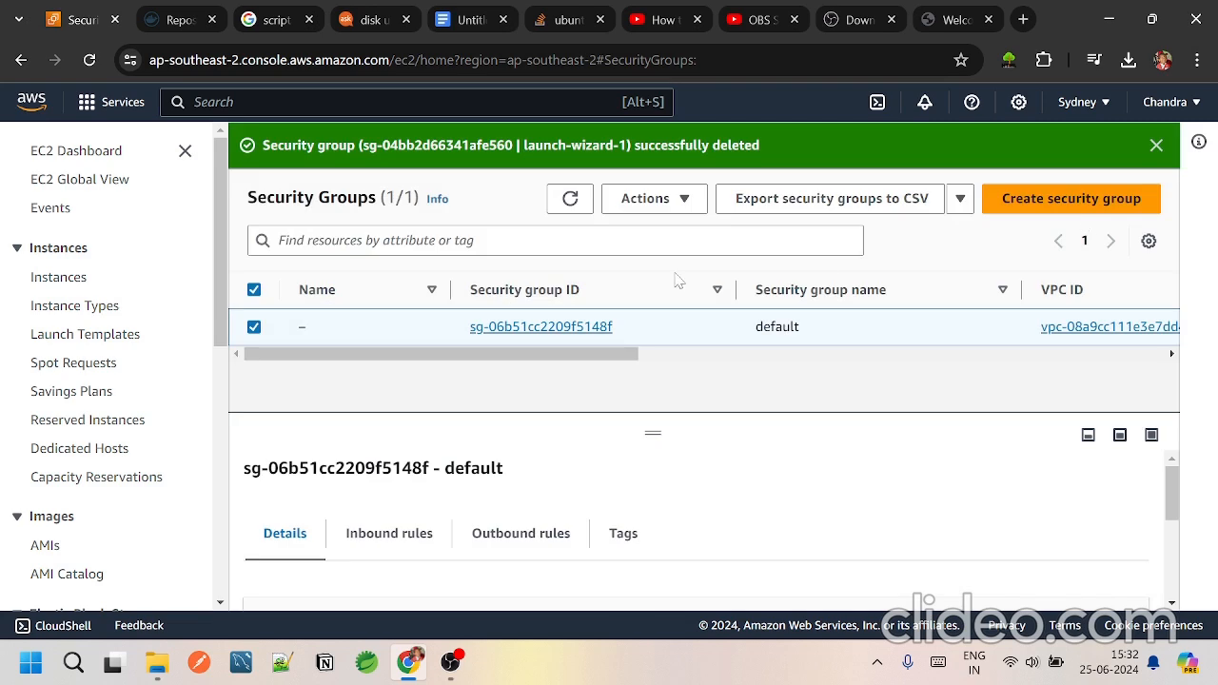
left_click(254, 291)
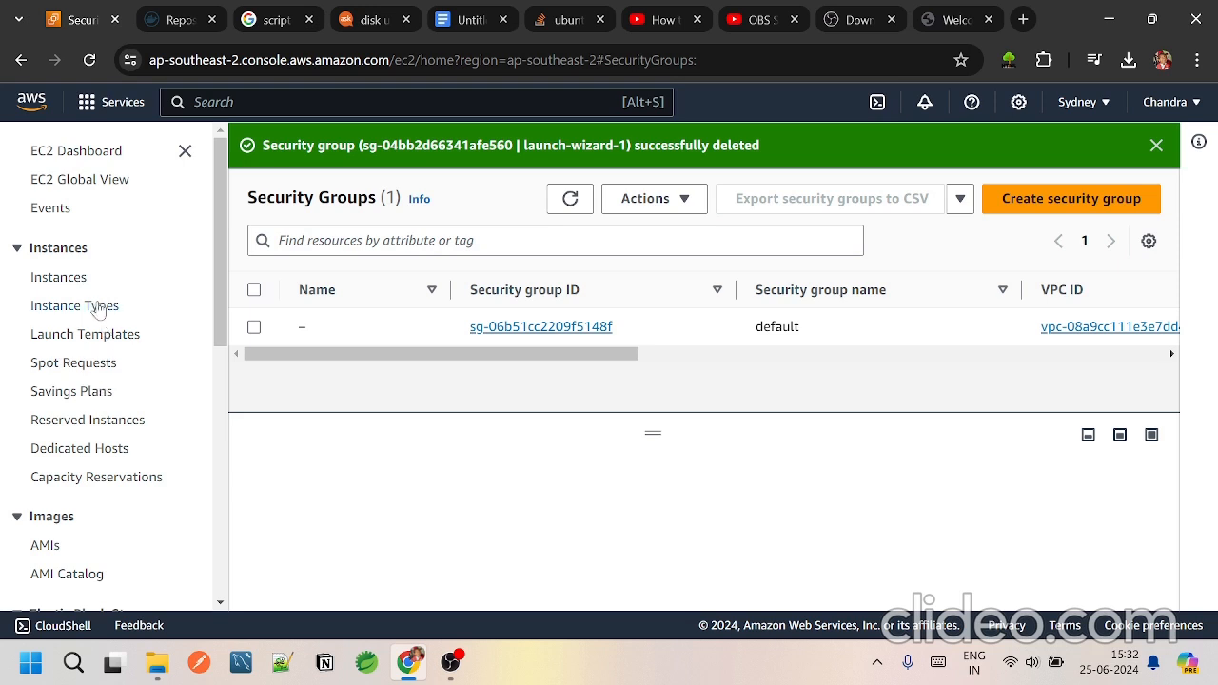
Step: Open the instances list, refresh it, and examine the heydevopstelugu instance's state options and details
left_click(70, 280)
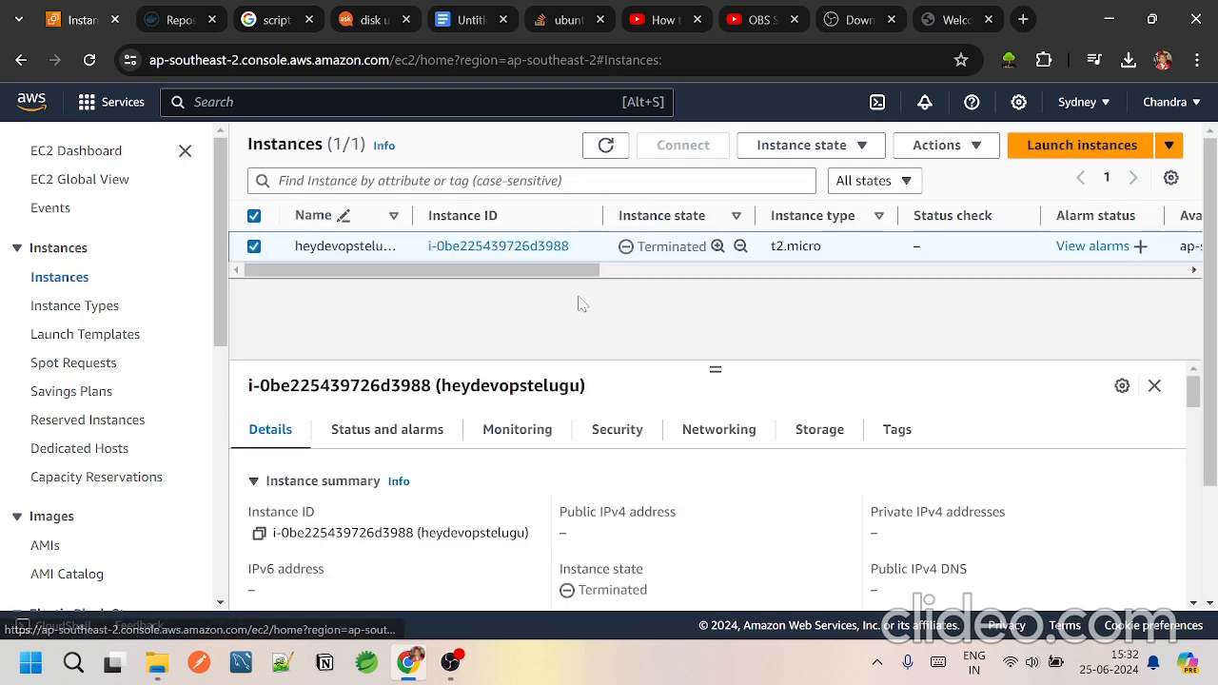
left_click(605, 146)
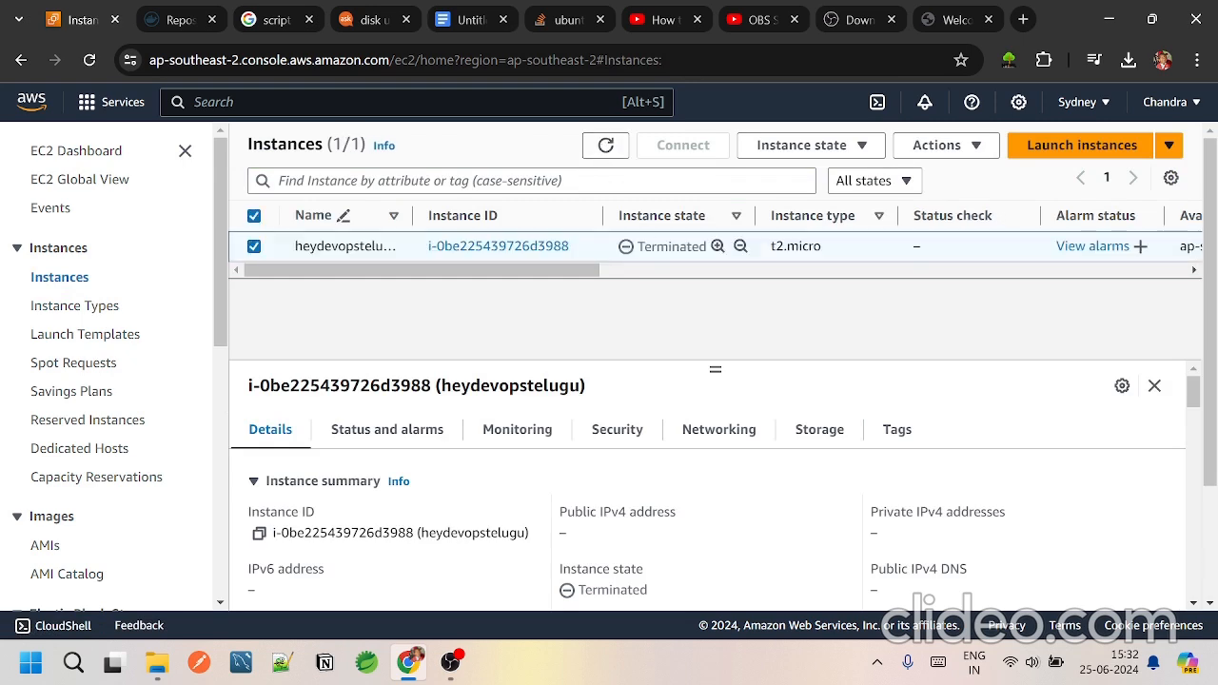
left_click_drag(562, 274, 522, 278)
left_click(1169, 178)
left_click(974, 157)
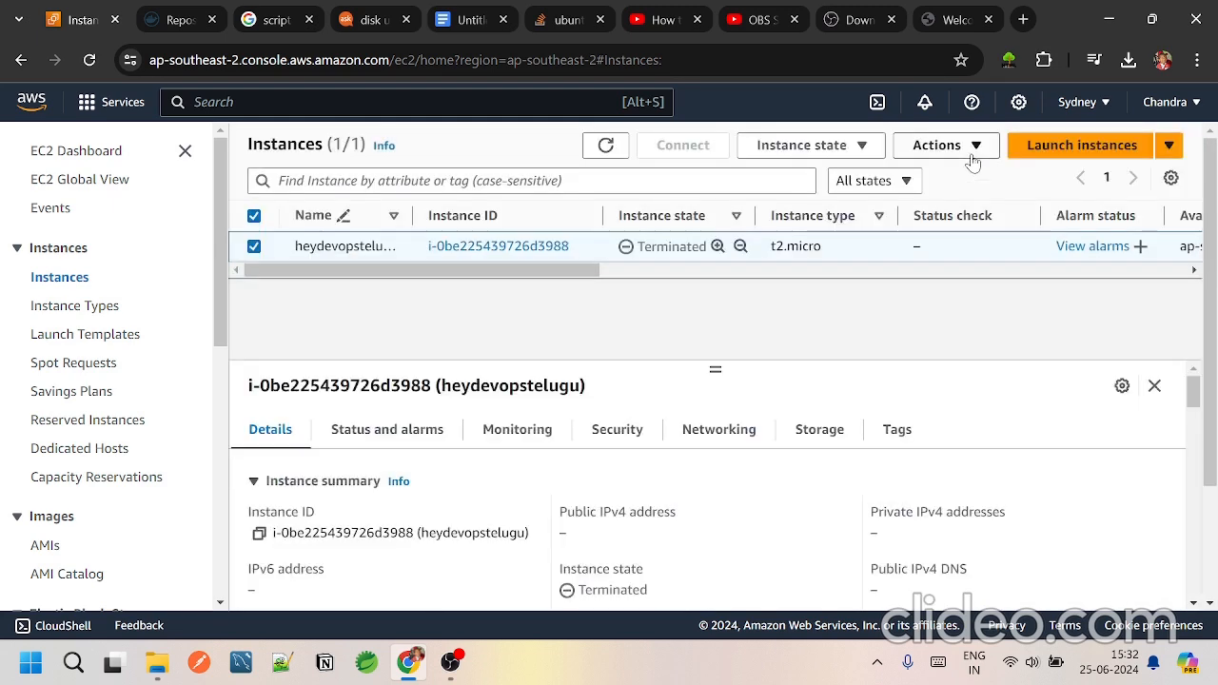
left_click(864, 152)
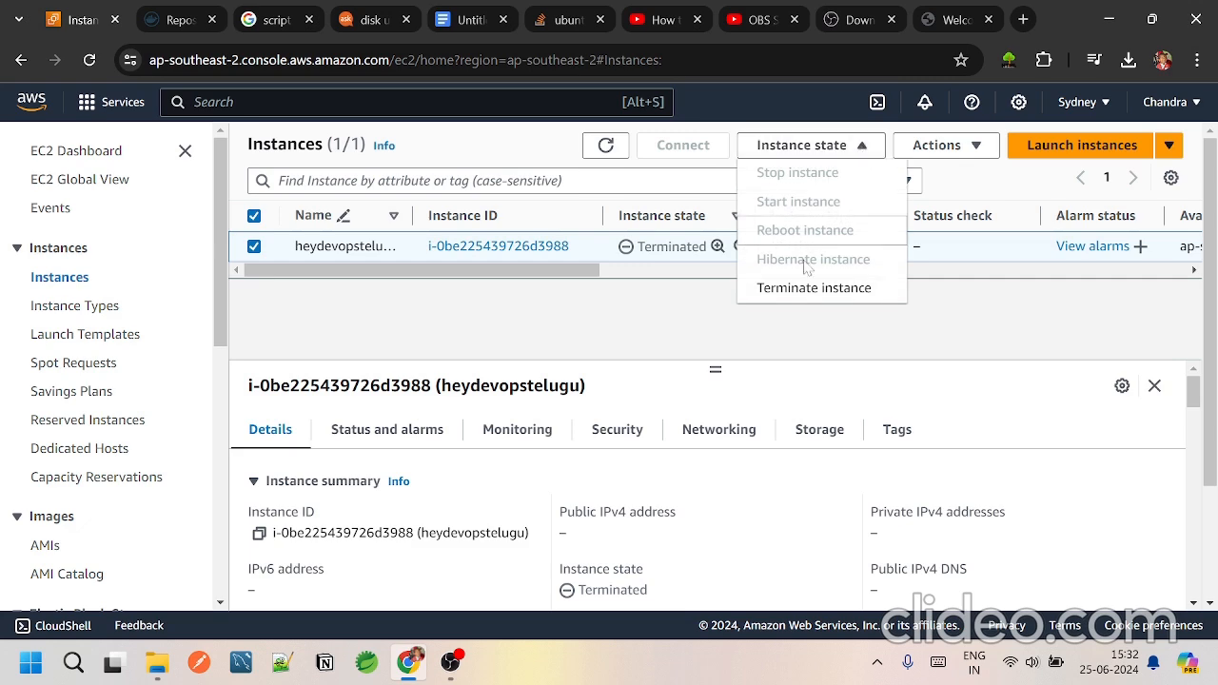
left_click(660, 319)
scroll(655, 514, "down", 3)
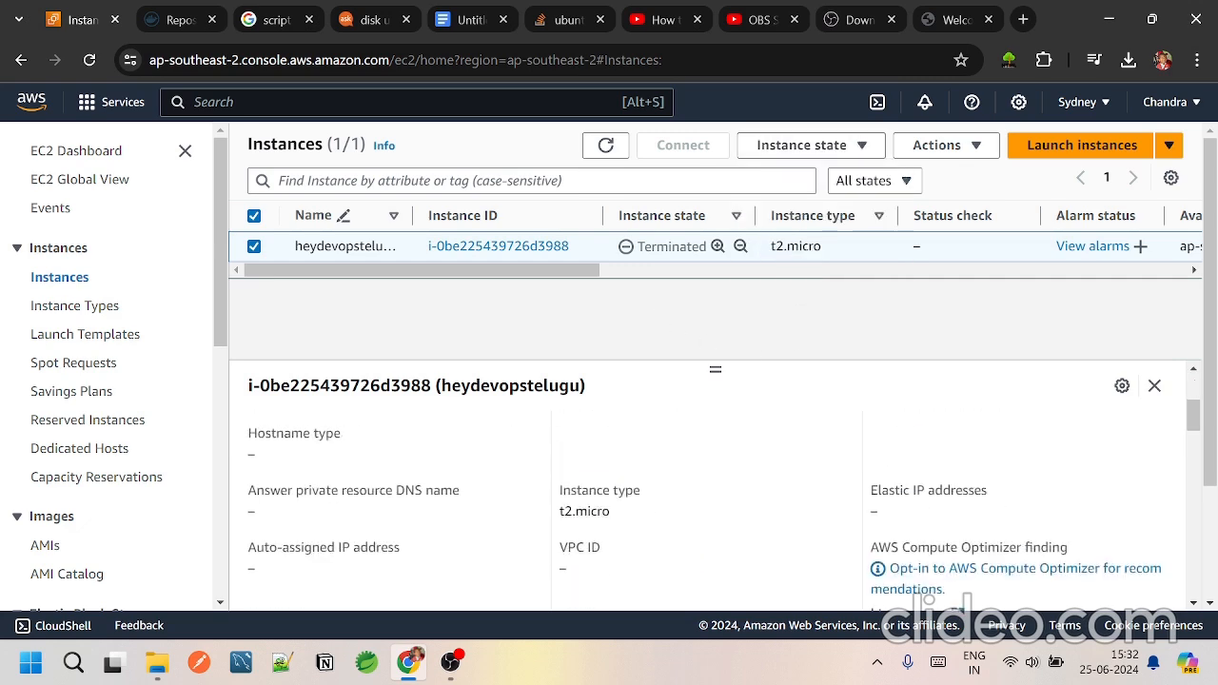
scroll(658, 520, "up", 3)
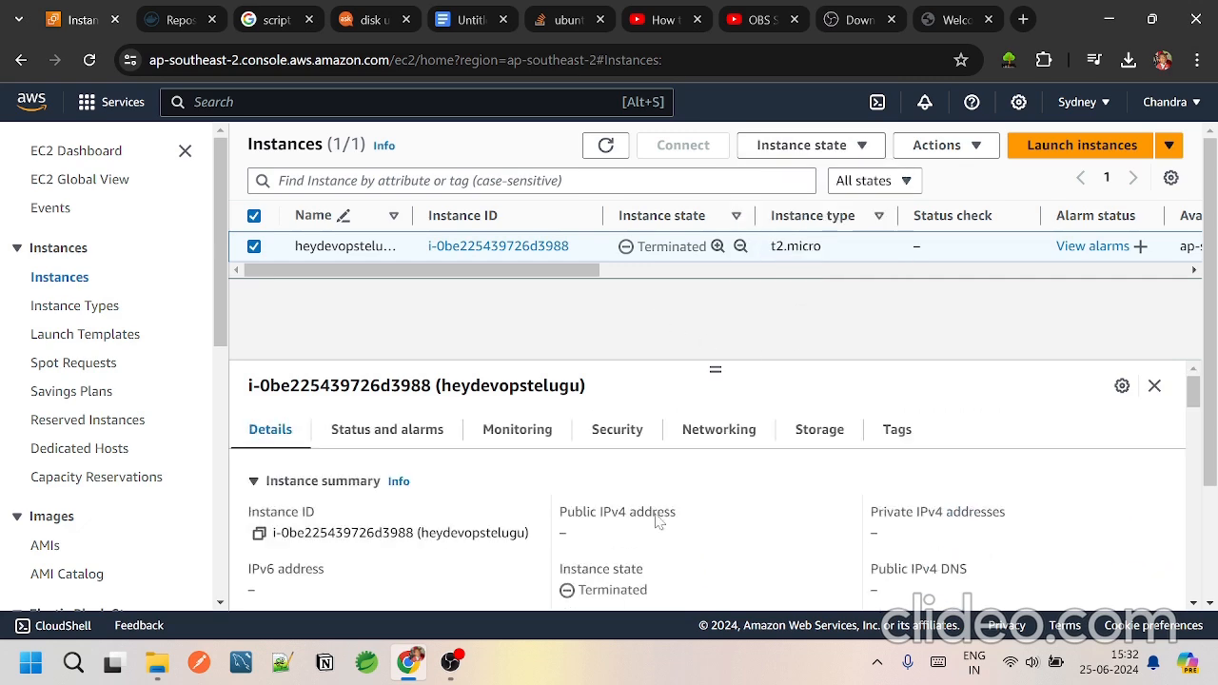
Step: Open Billing and Cost Management and review the cost summary and cost monitor
left_click(92, 107)
scroll(205, 493, "down", 6)
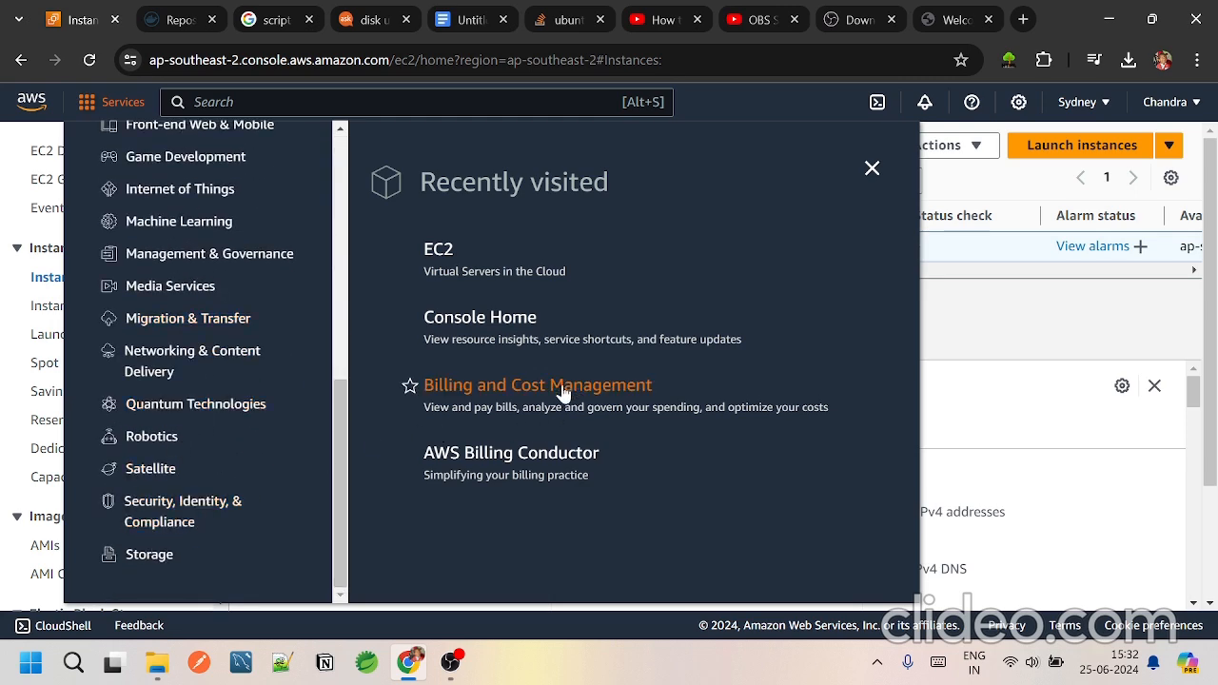
left_click(531, 405)
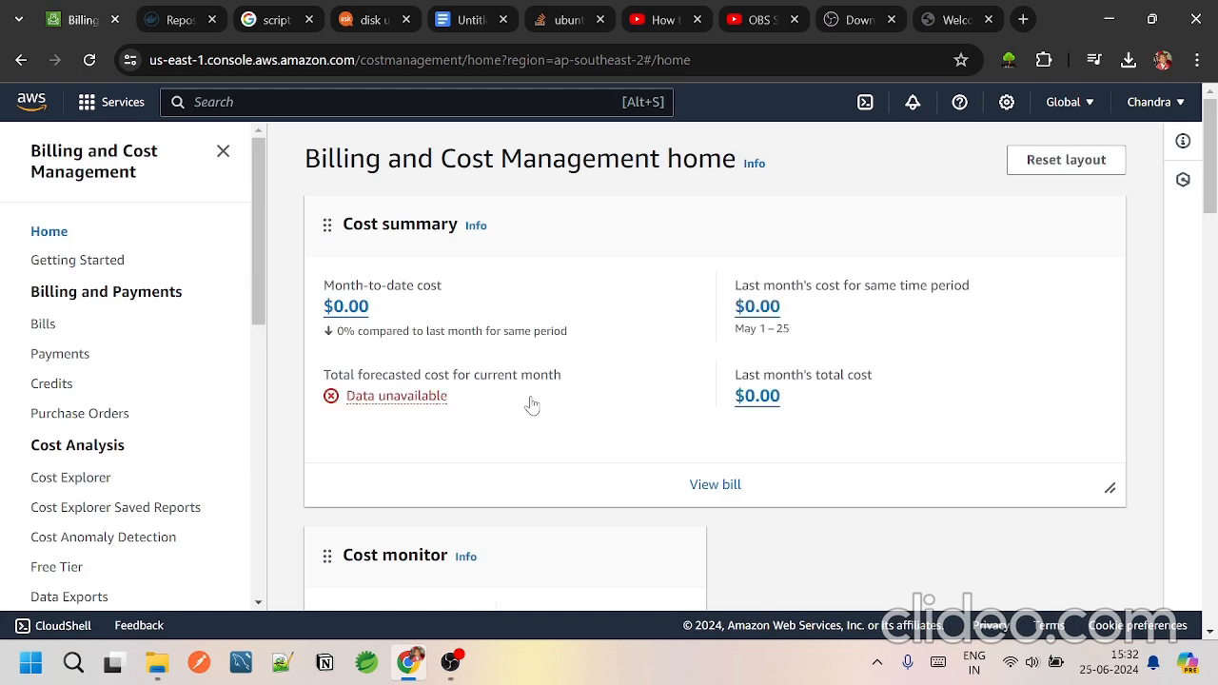
scroll(532, 405, "down", 4)
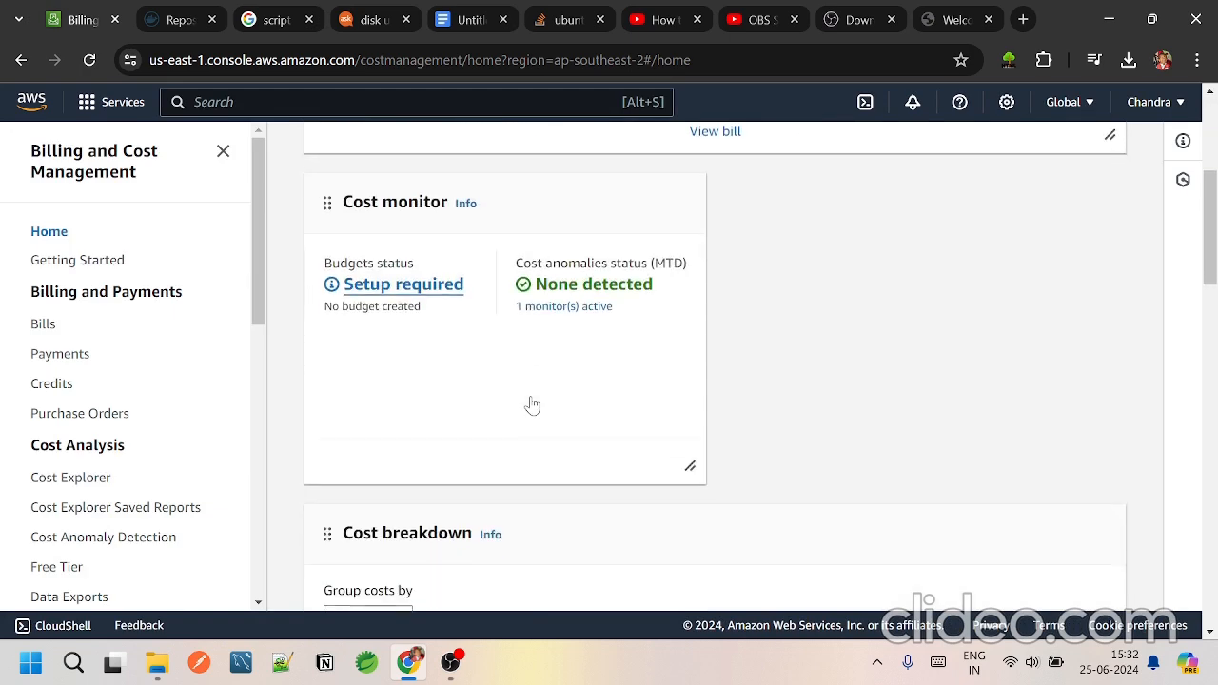
scroll(532, 406, "up", 4)
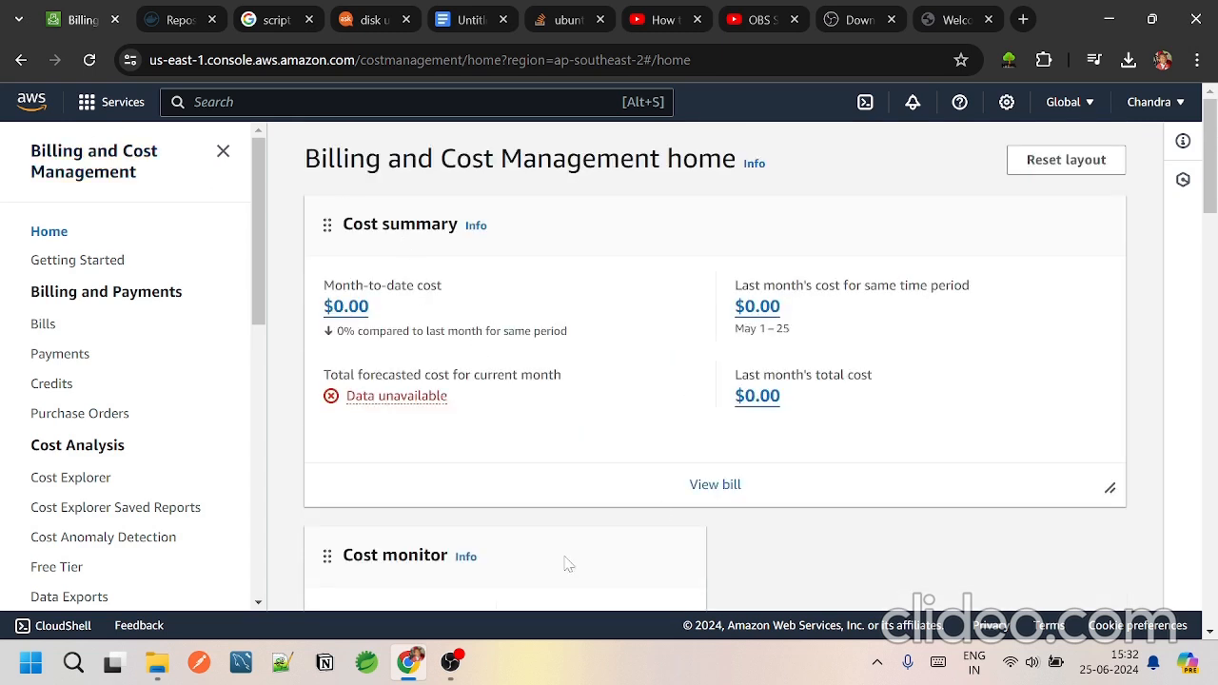
key("alt+Tab")
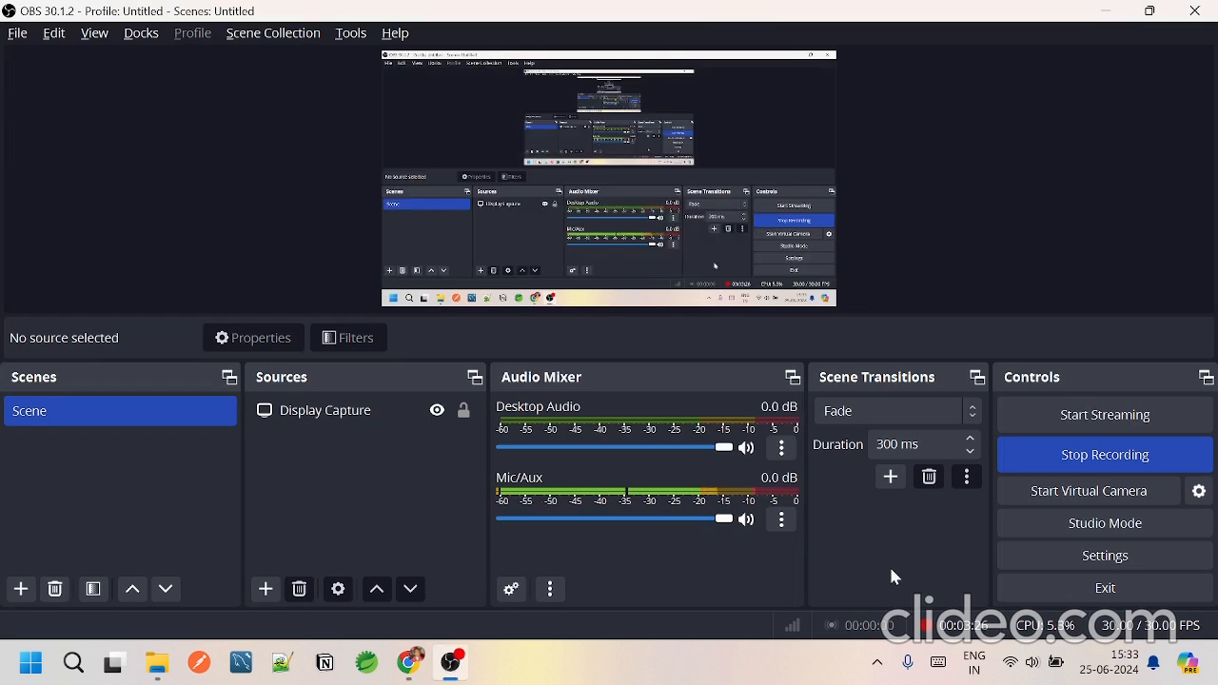